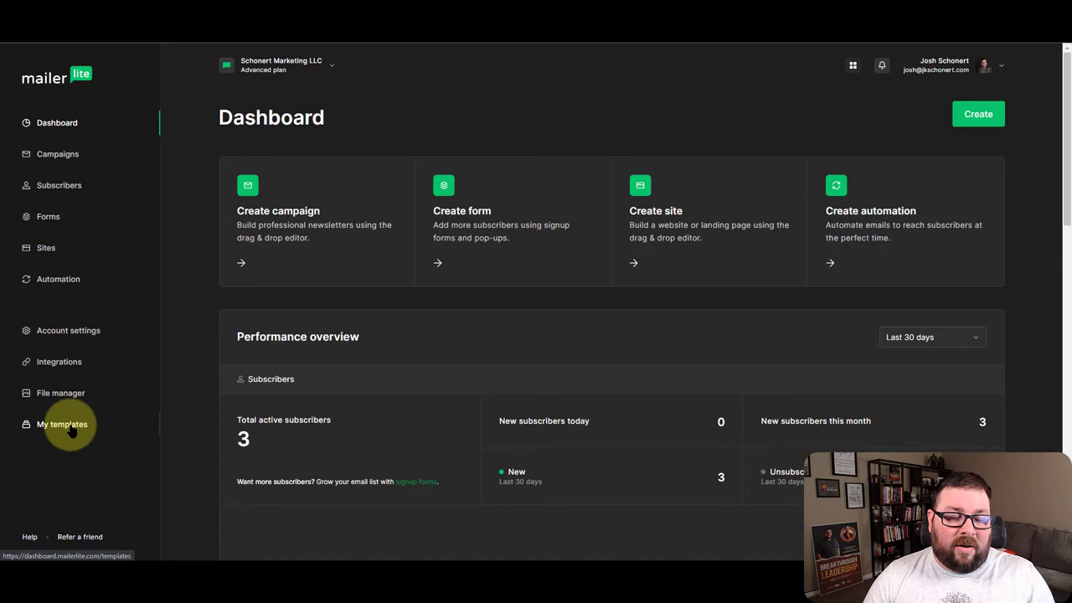
Go to My templates to see the saved Main W/O CTA and Main with CTA templates
left_click(67, 424)
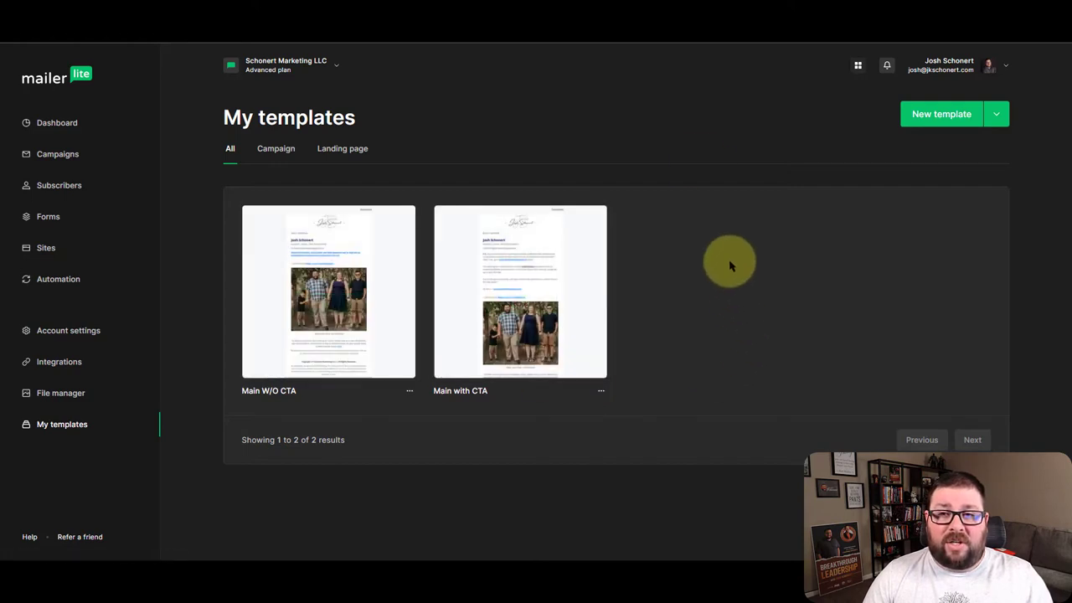
Start a new template, browse the 78 prebuilt templates, and scroll back to the starting-point choices
left_click(913, 119)
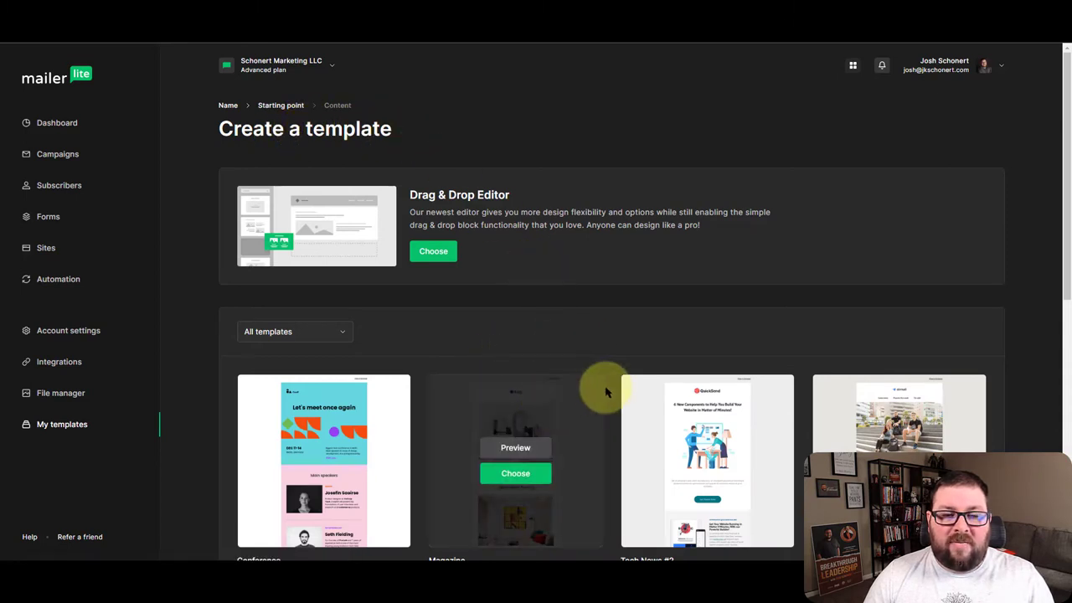
scroll(610, 364, "down", 5)
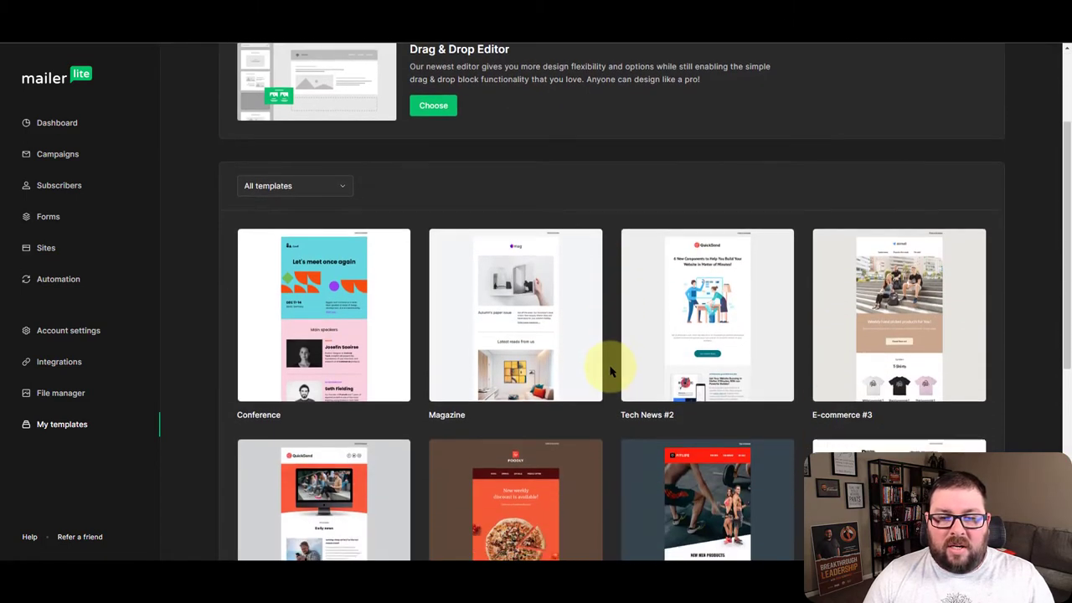
scroll(610, 372, "down", 3)
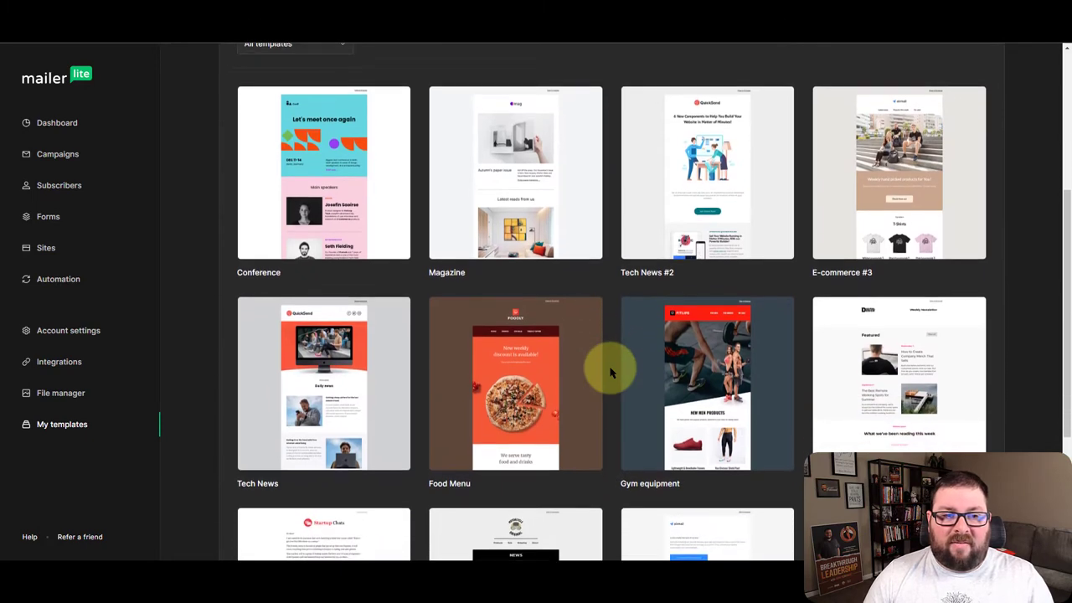
scroll(610, 373, "down", 4)
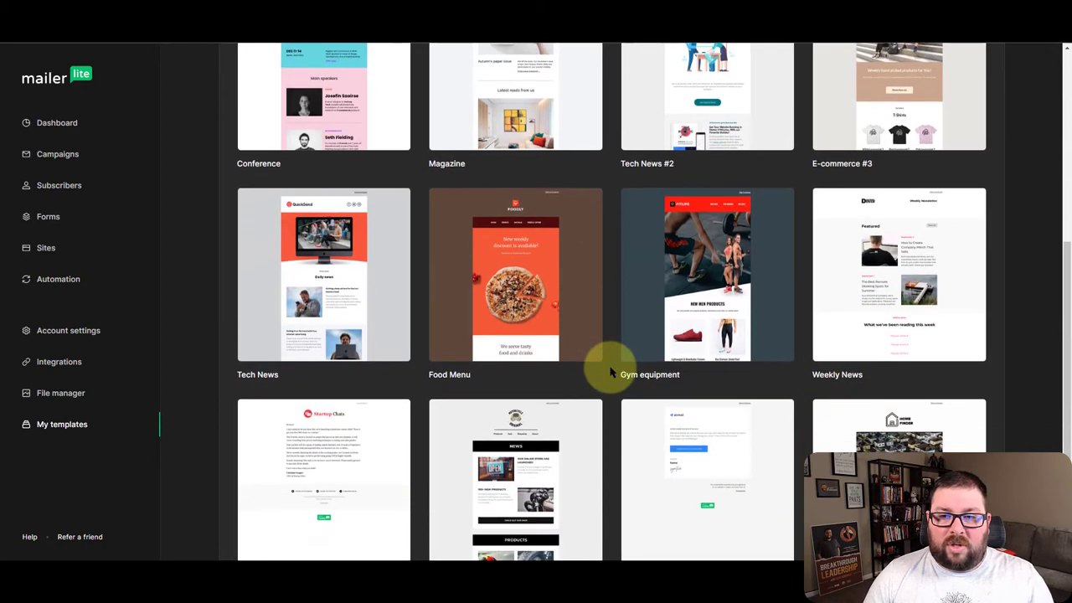
scroll(609, 373, "down", 3)
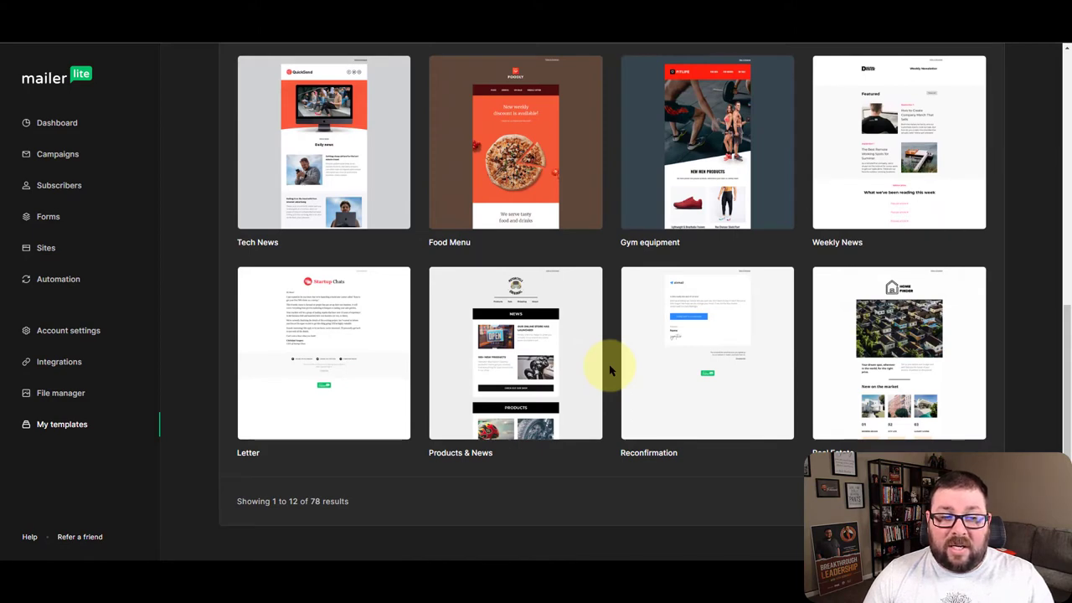
mouse_move(725, 318)
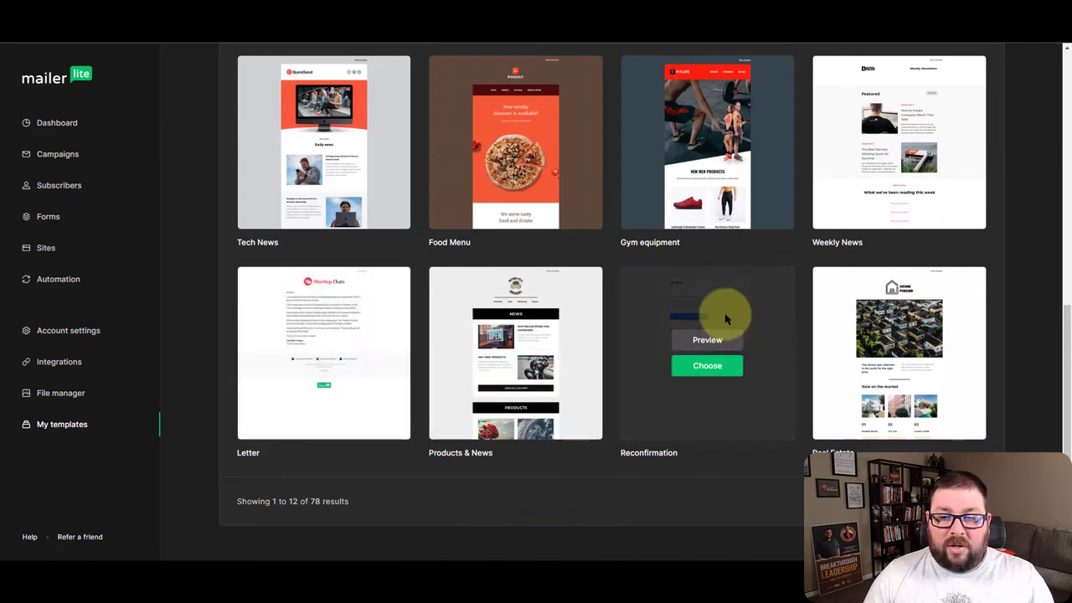
scroll(613, 391, "up", 9)
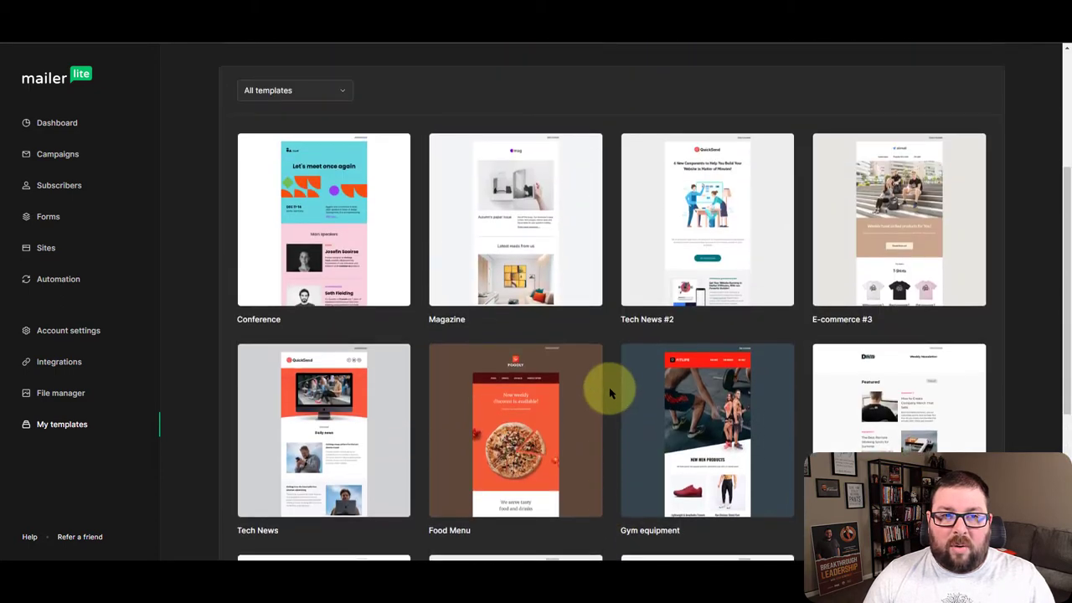
scroll(610, 390, "up", 7)
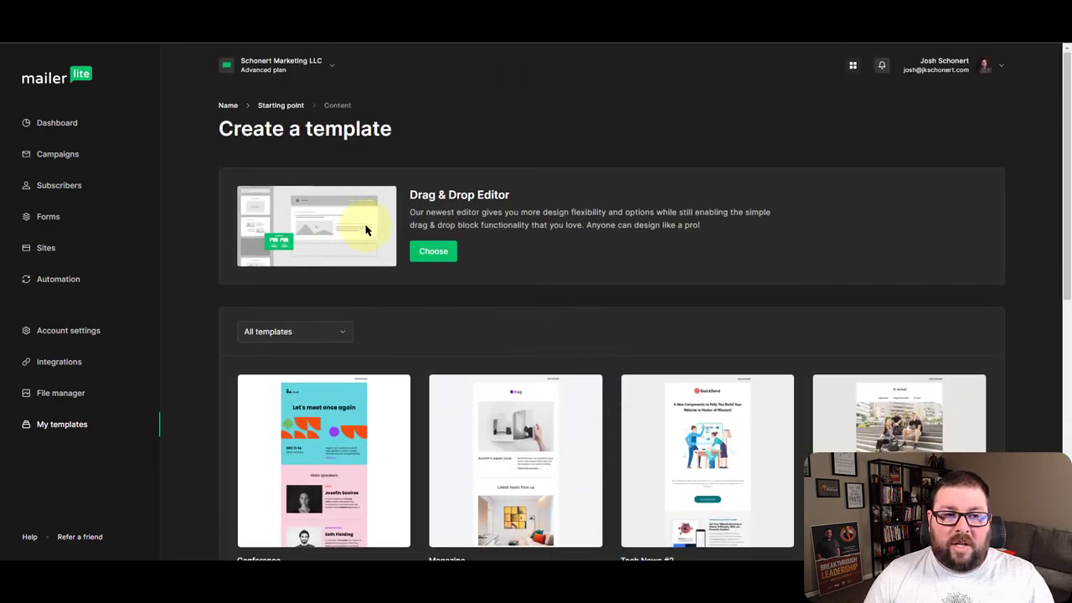
Choose the Drag & Drop Editor and delete the header, image, Features, Ready to start and Helpful links blocks
left_click(438, 249)
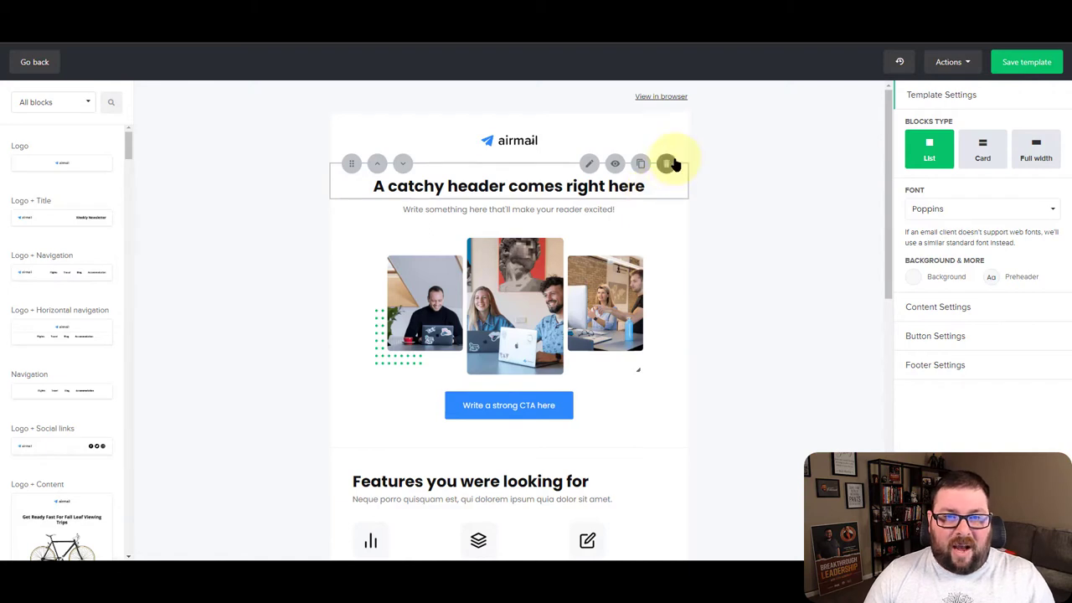
left_click(668, 164)
left_click(668, 164)
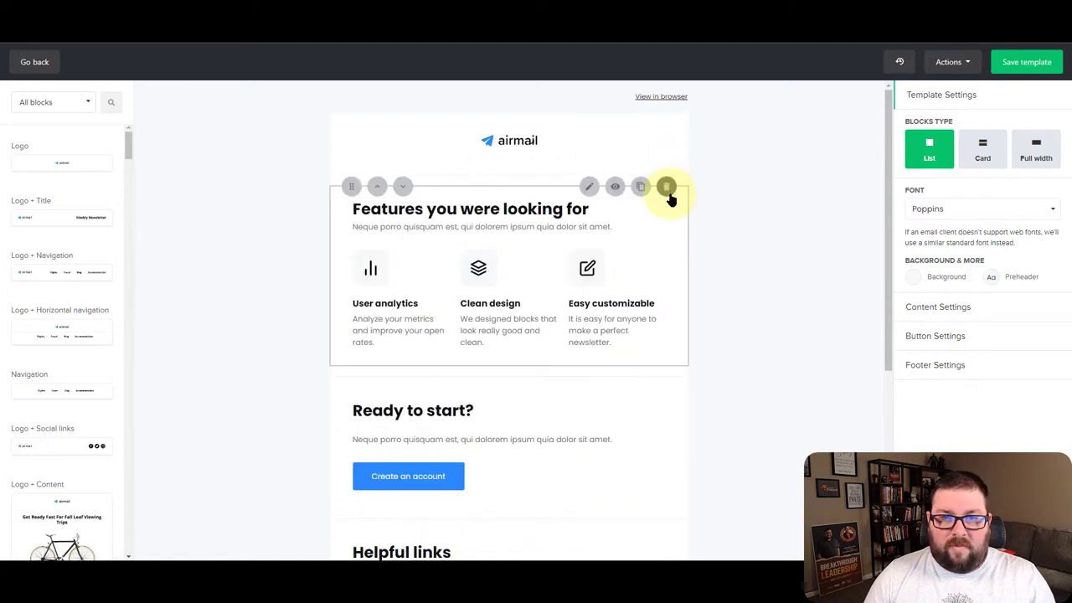
left_click(669, 190)
left_click(666, 211)
left_click(670, 232)
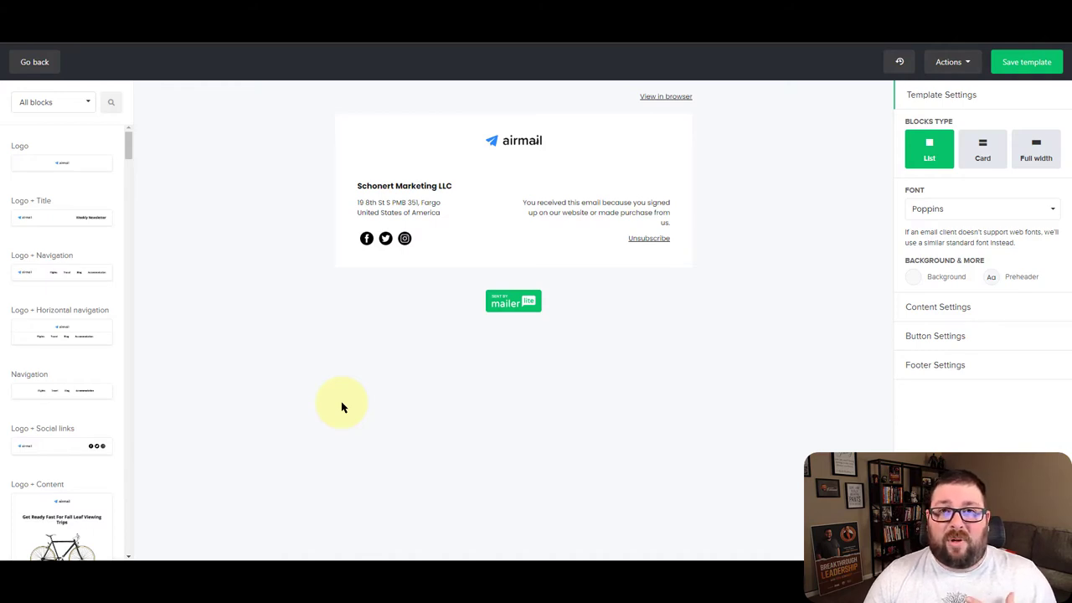
Replace the airmail logo with the cursive signature image from File manager, resized to 277 x 108
left_click(527, 137)
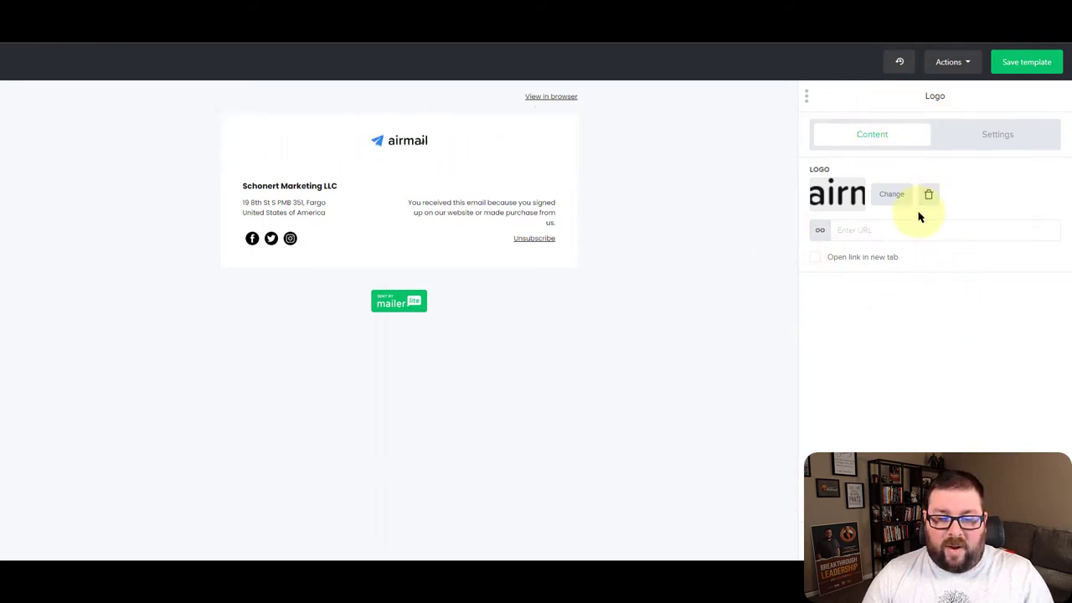
key("F5")
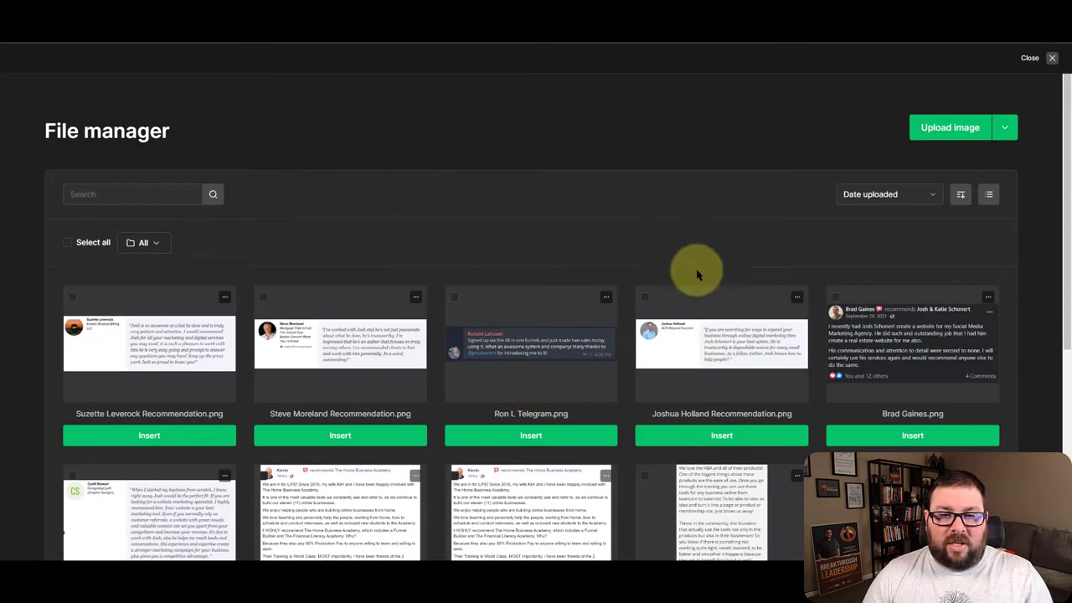
scroll(677, 304, "down", 4)
scroll(637, 338, "down", 1)
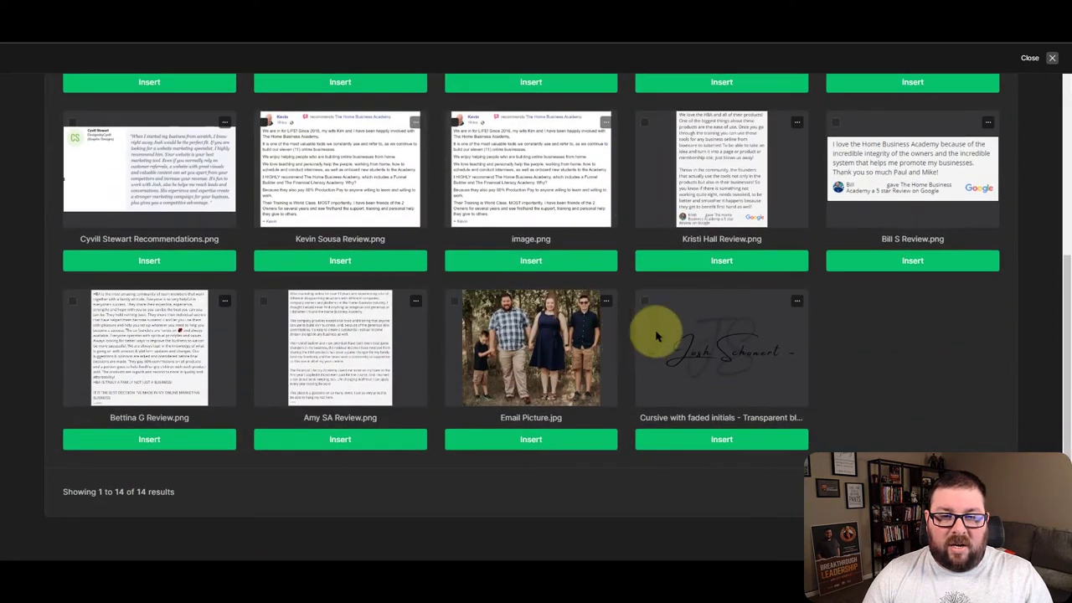
left_click(721, 440)
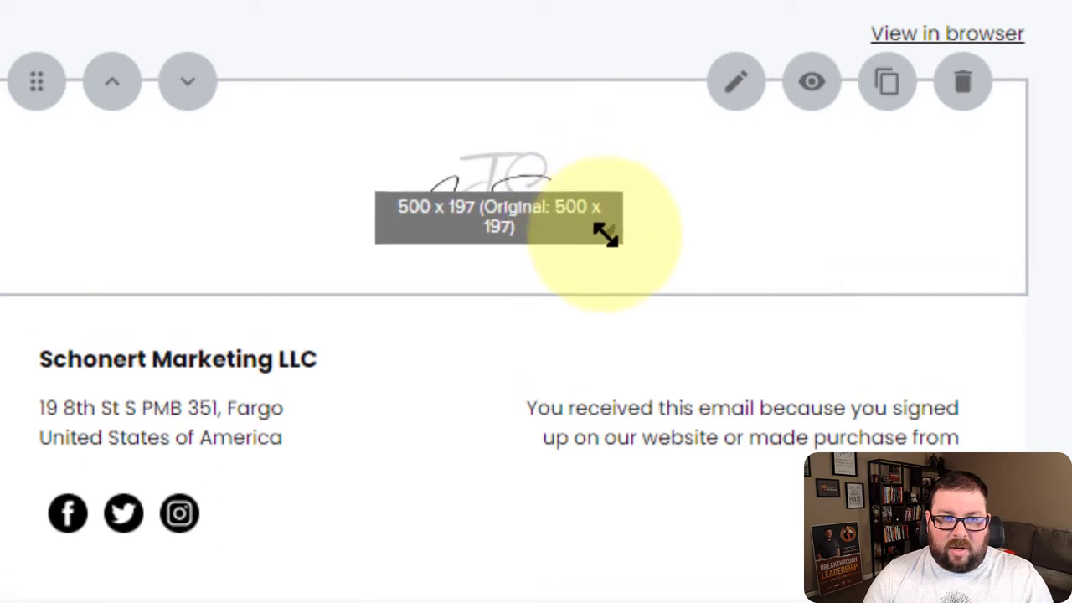
left_click_drag(656, 287, 690, 310)
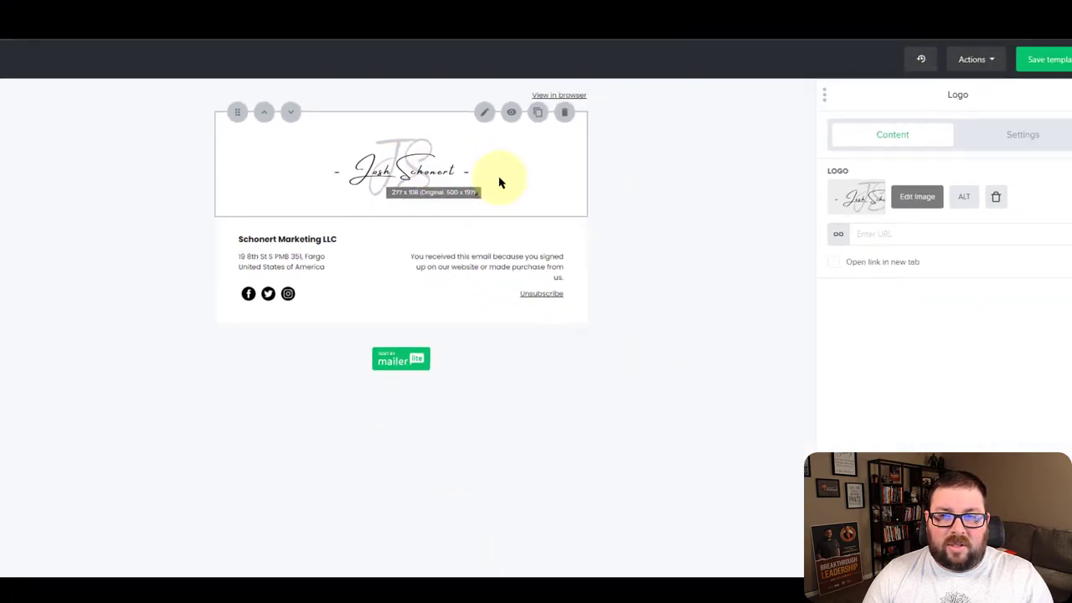
Set the signature logo's top and bottom padding to 10
left_click(979, 145)
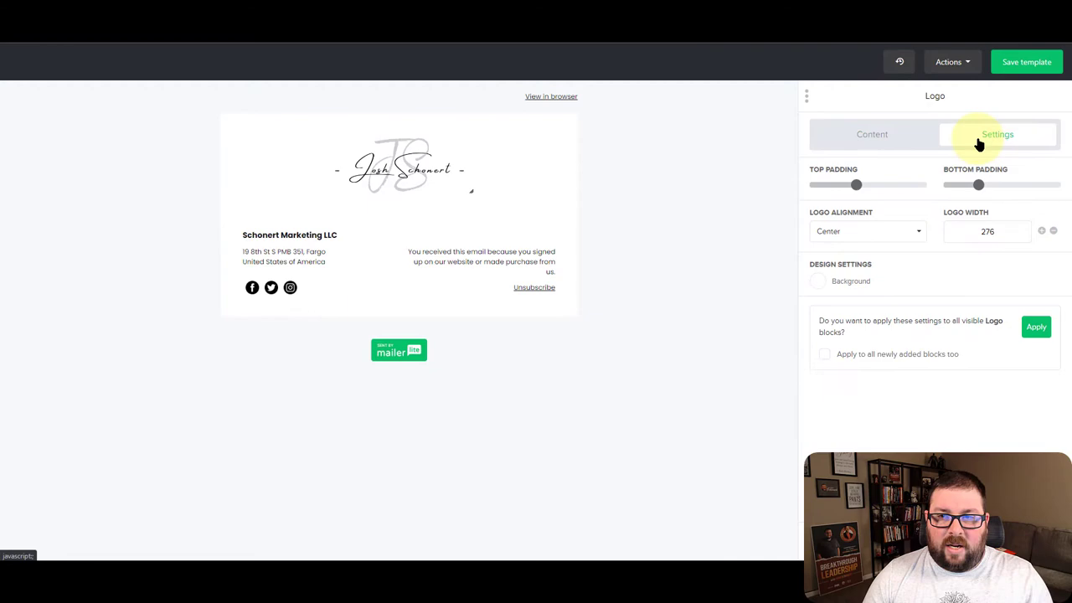
mouse_move(976, 185)
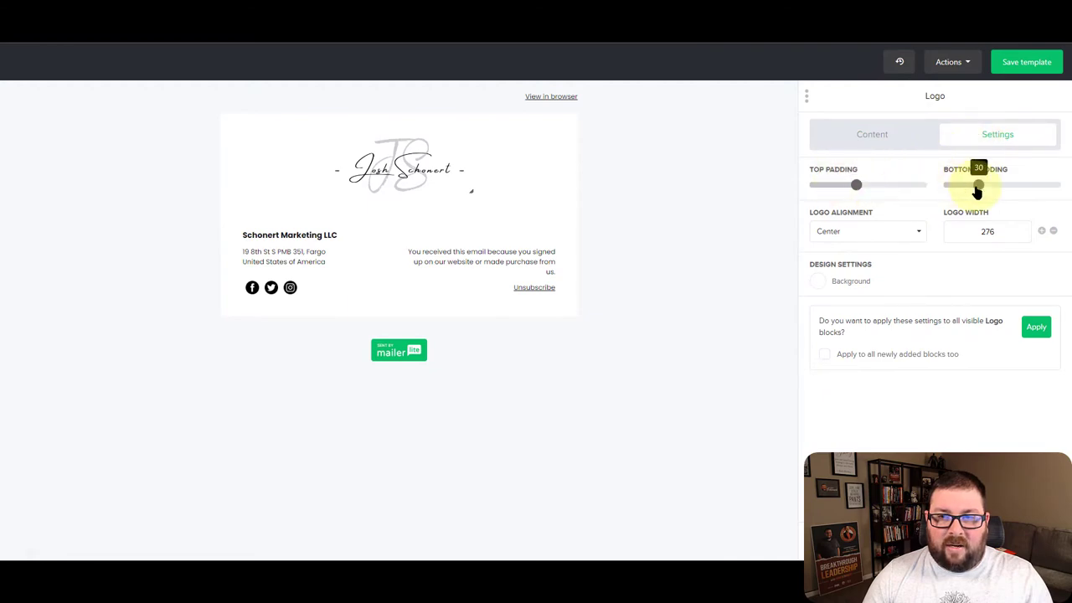
mouse_move(845, 193)
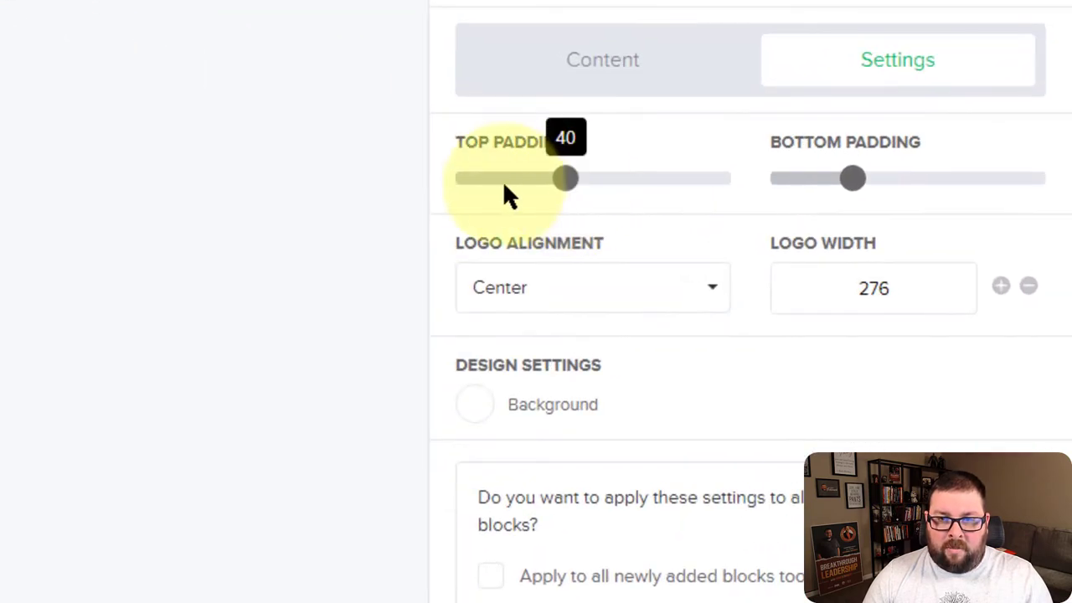
left_click_drag(510, 188, 481, 179)
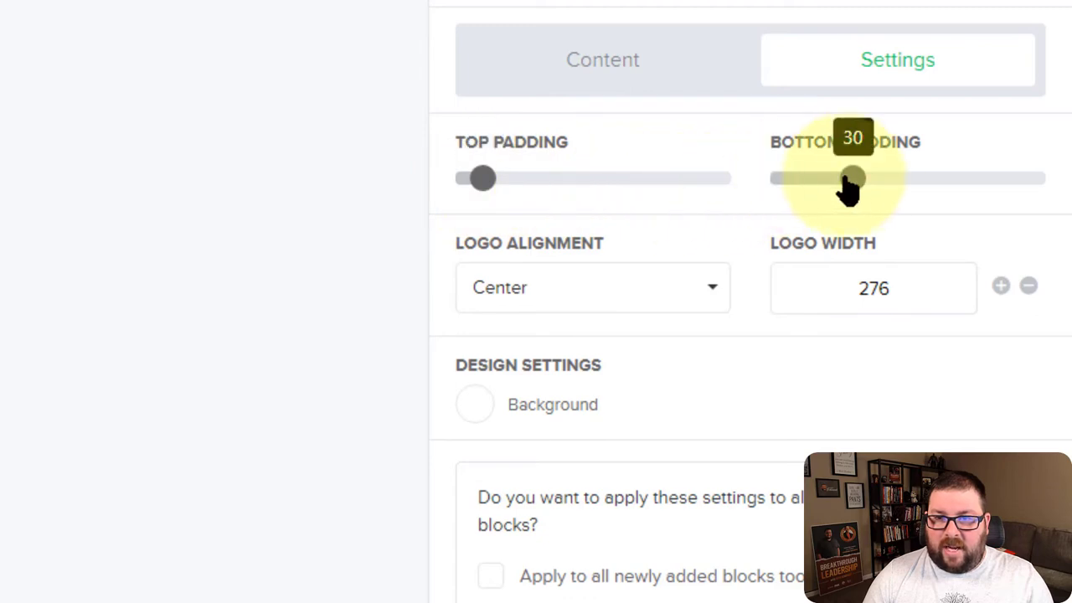
left_click_drag(820, 186, 809, 187)
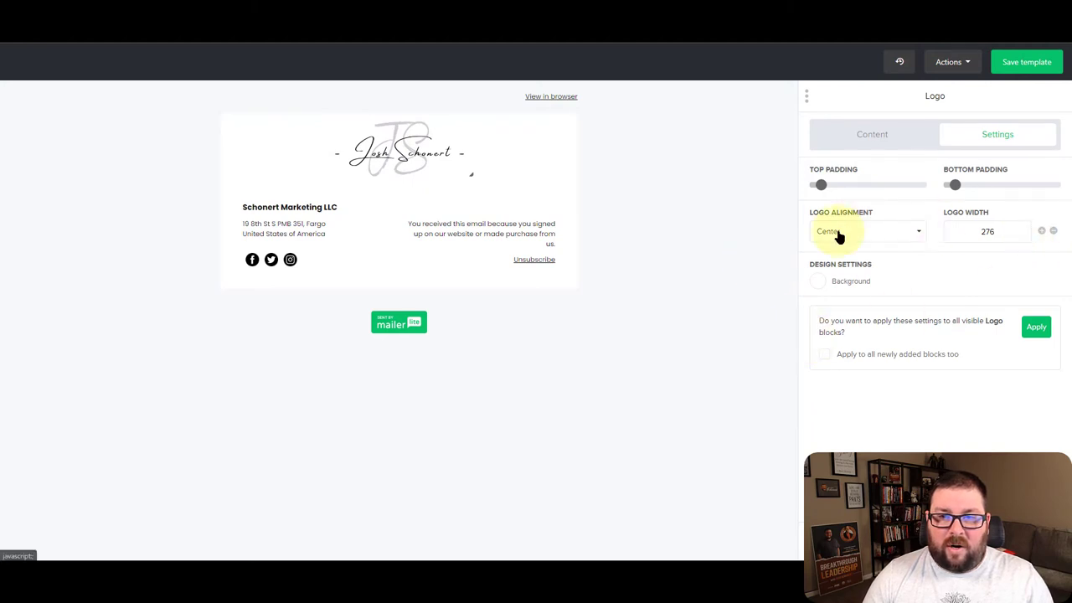
Give the logo alt text naming the signature's owner and save the block
left_click(904, 141)
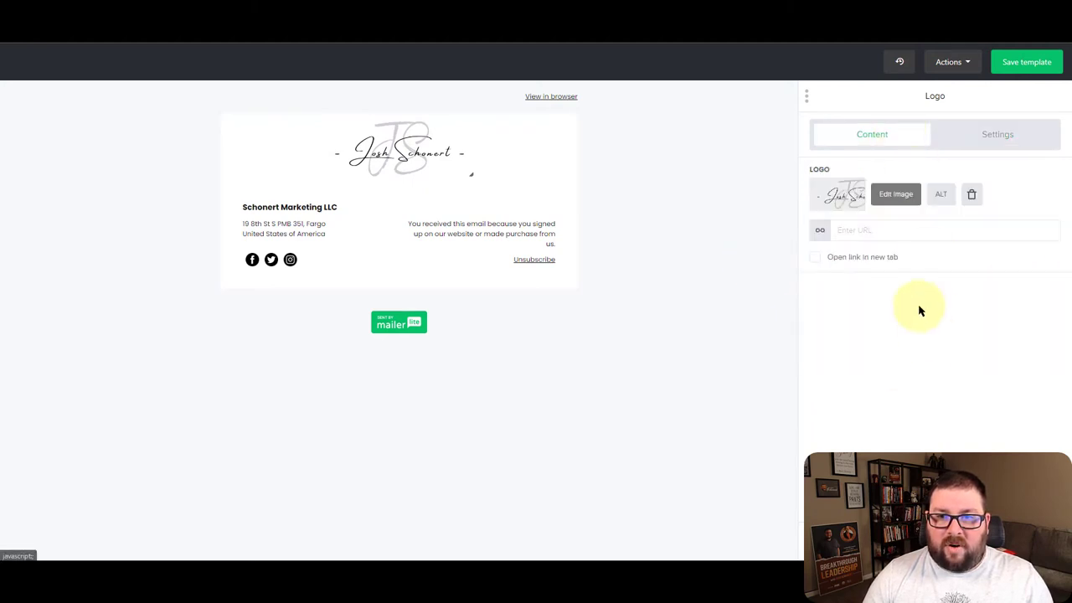
left_click(942, 200)
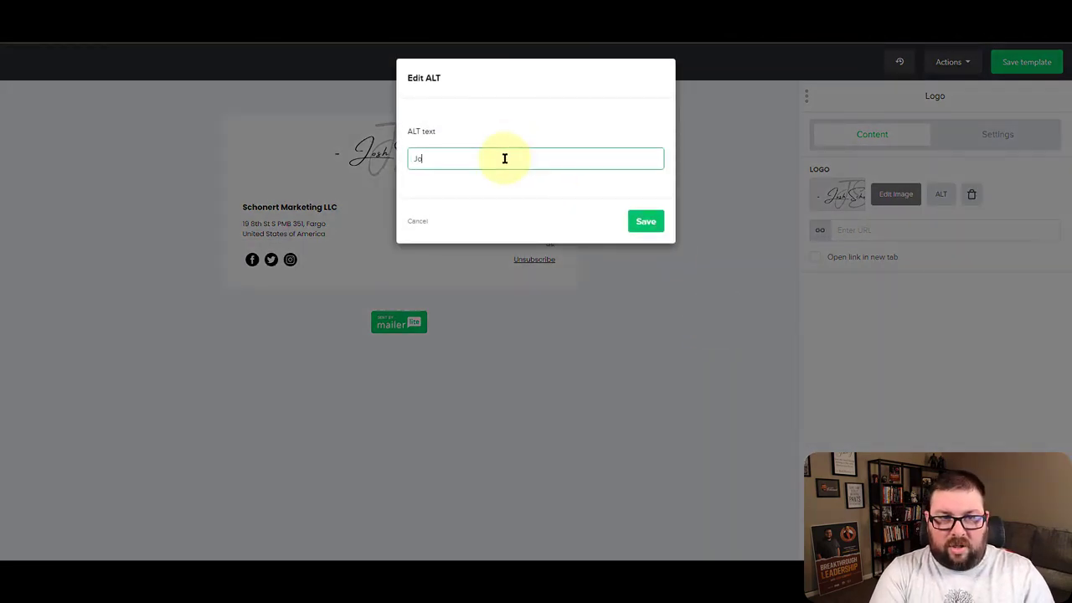
type("Josh Schonert Logo")
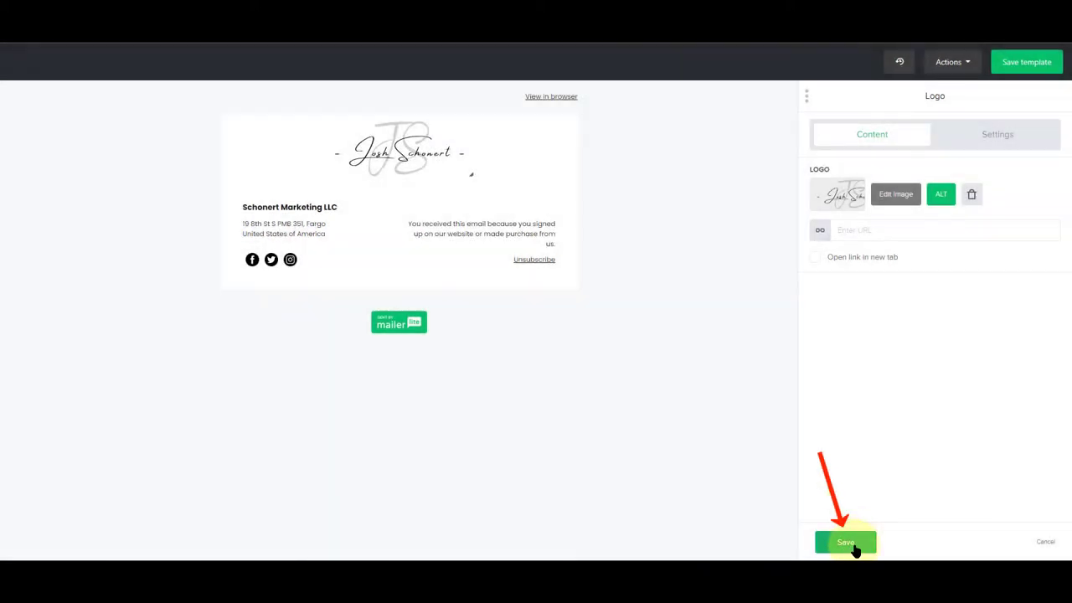
left_click(850, 545)
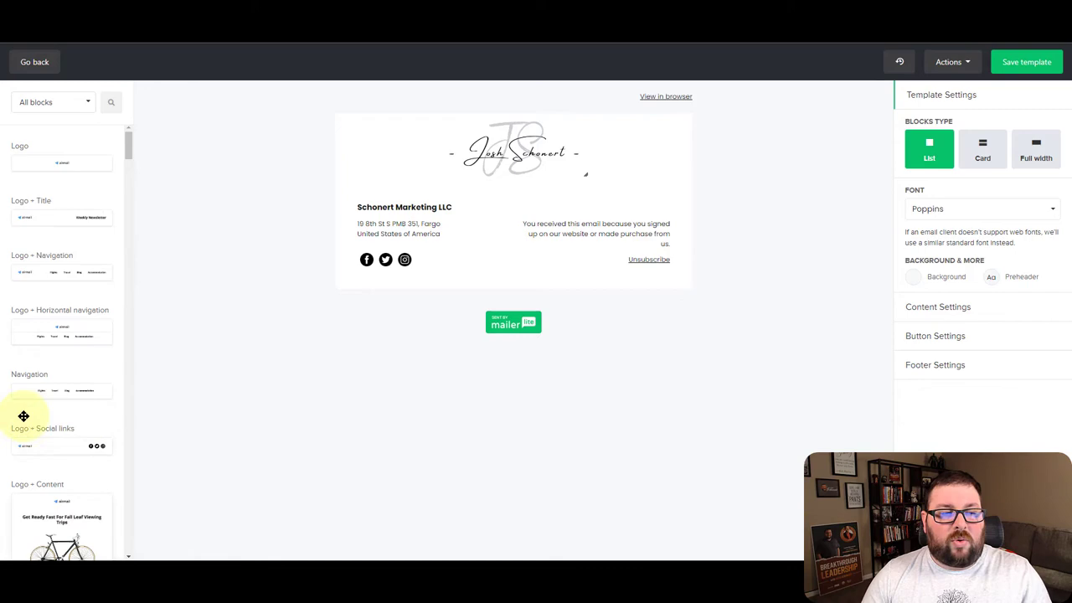
Filter blocks to Content and drop a Text block below the signature logo
left_click(77, 107)
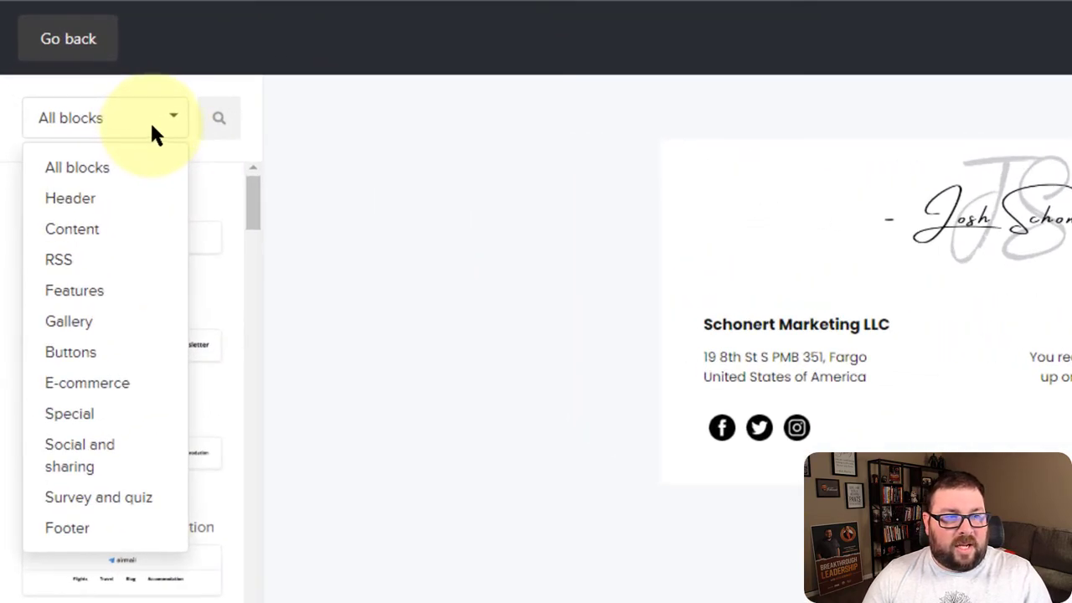
left_click(72, 230)
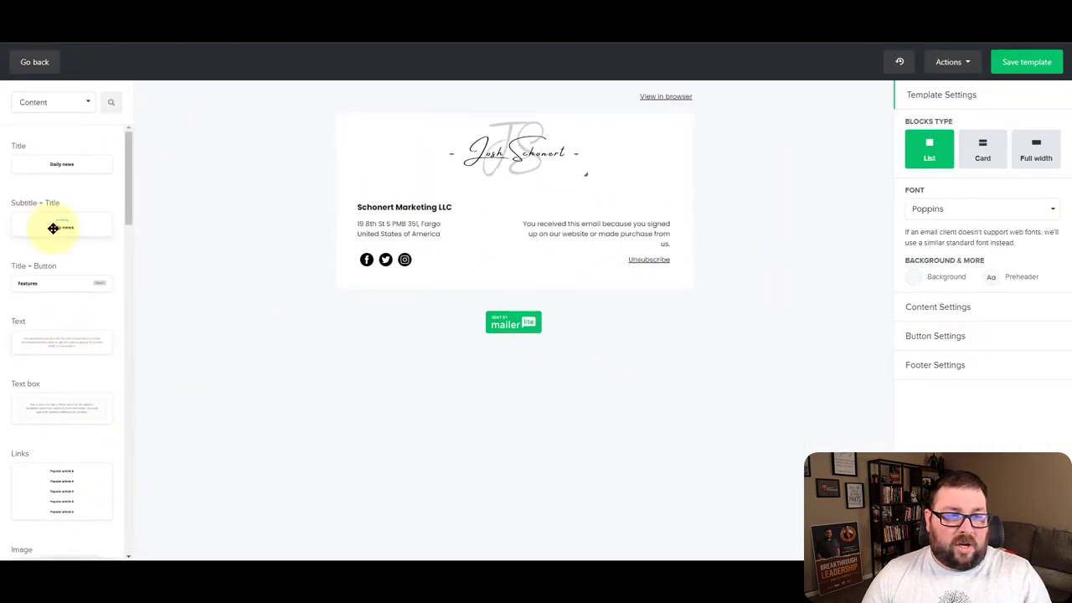
scroll(86, 383, "down", 3)
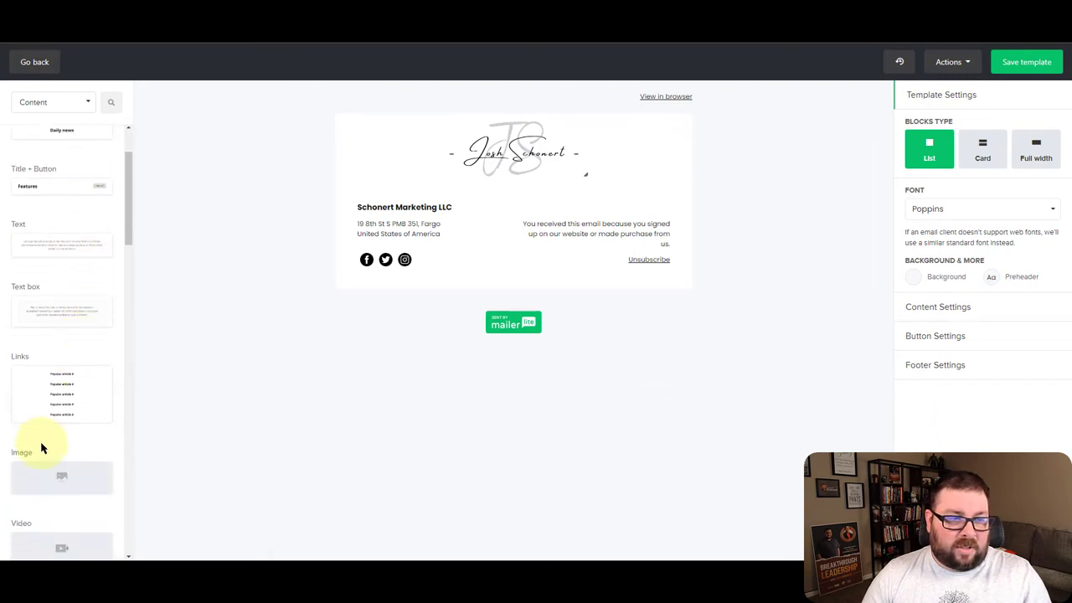
scroll(72, 431, "down", 3)
scroll(68, 431, "up", 5)
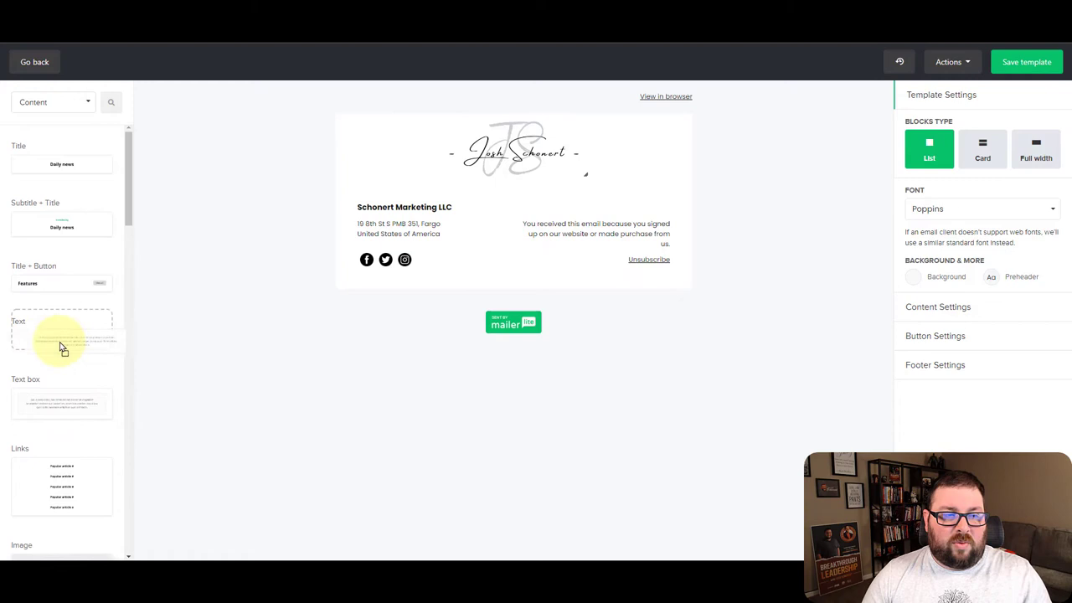
left_click_drag(62, 347, 533, 222)
Replace the paragraph with left-aligned 'Insert Text Here' and save the text block
left_click(449, 237)
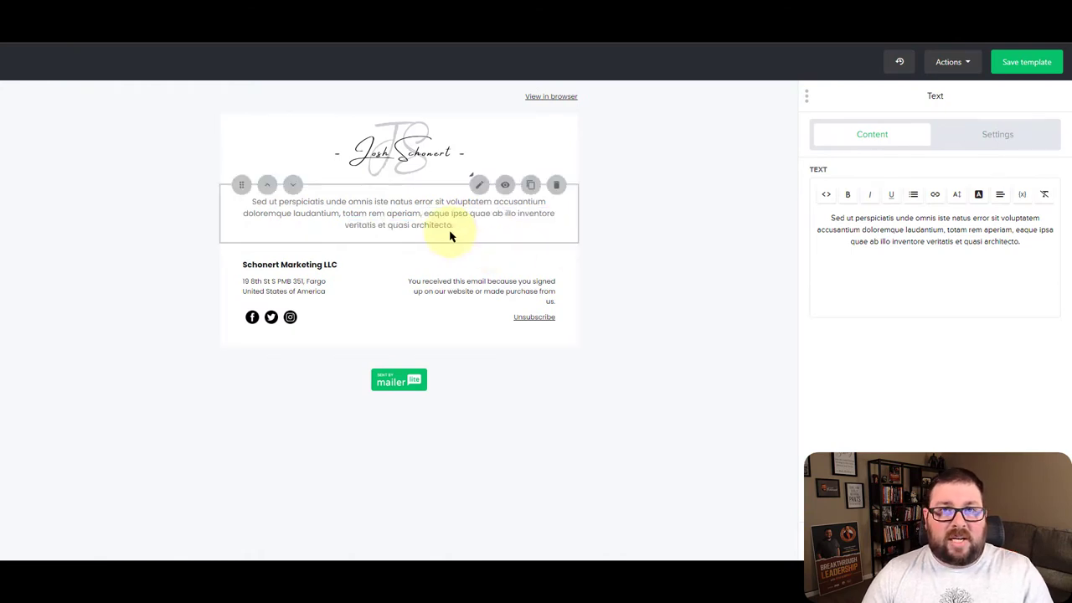
left_click(920, 224)
key("ctrl+a")
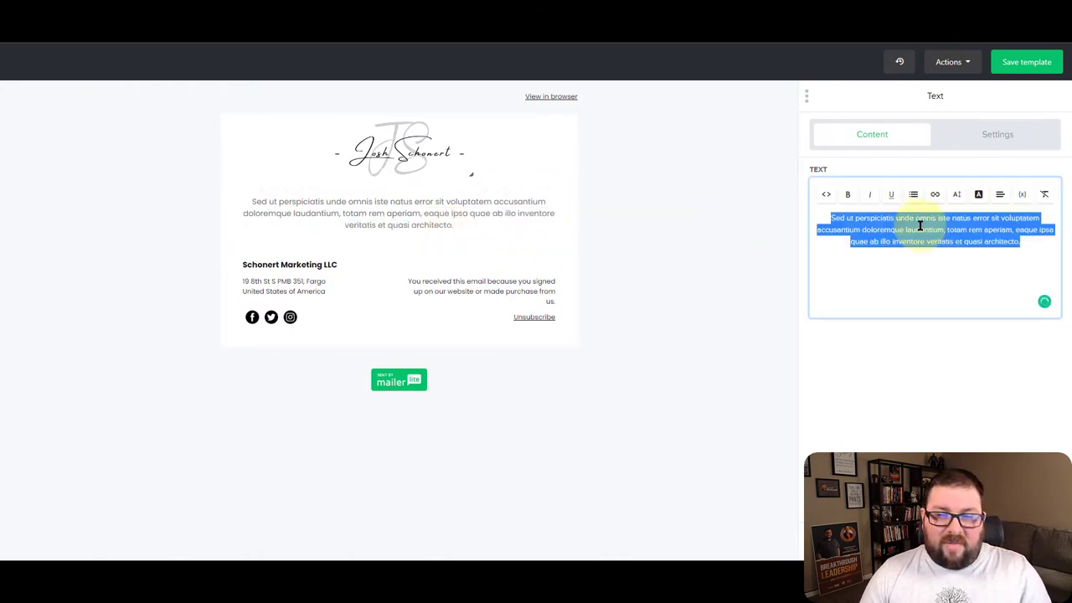
type("In")
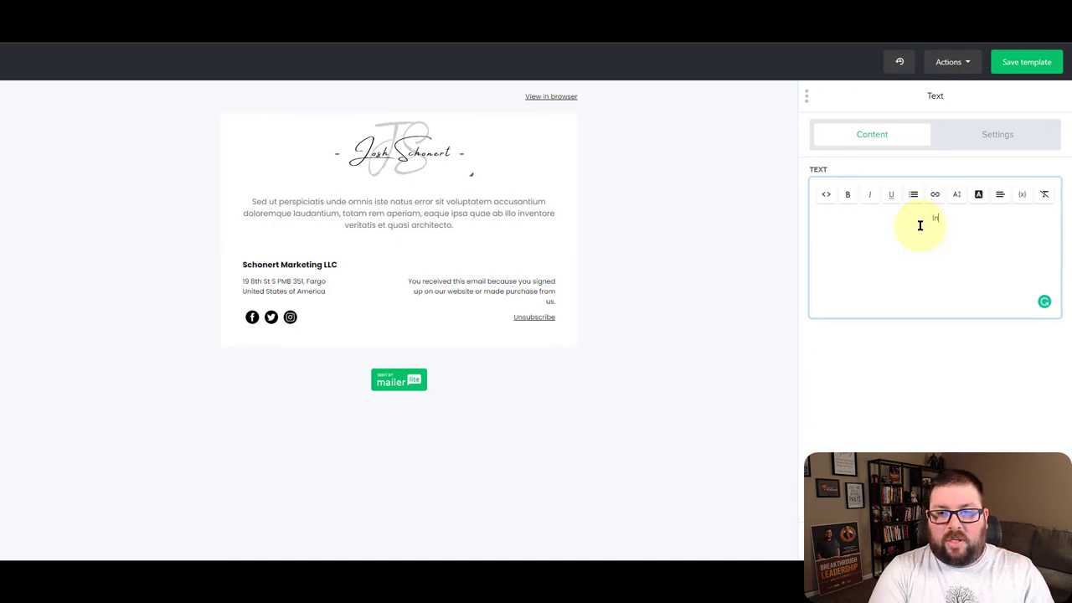
type("sert Text Her")
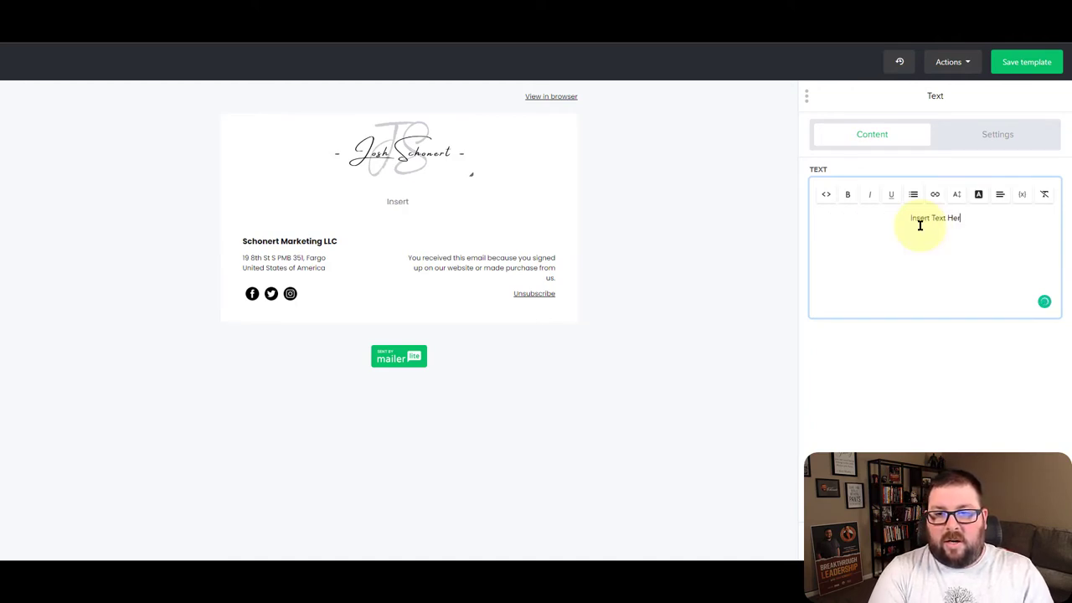
type("e")
left_click(999, 194)
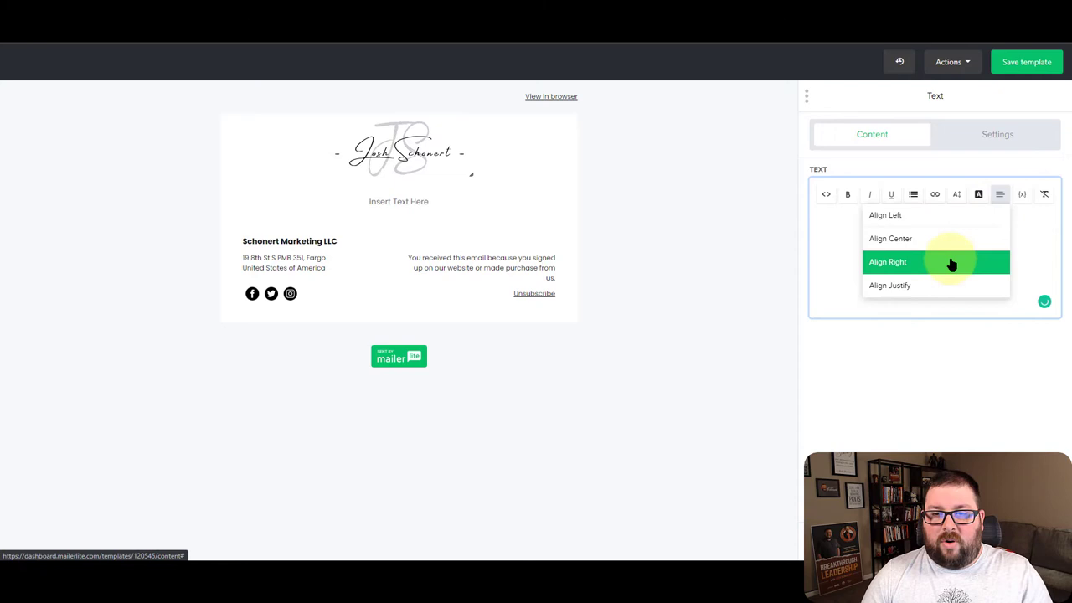
left_click(913, 220)
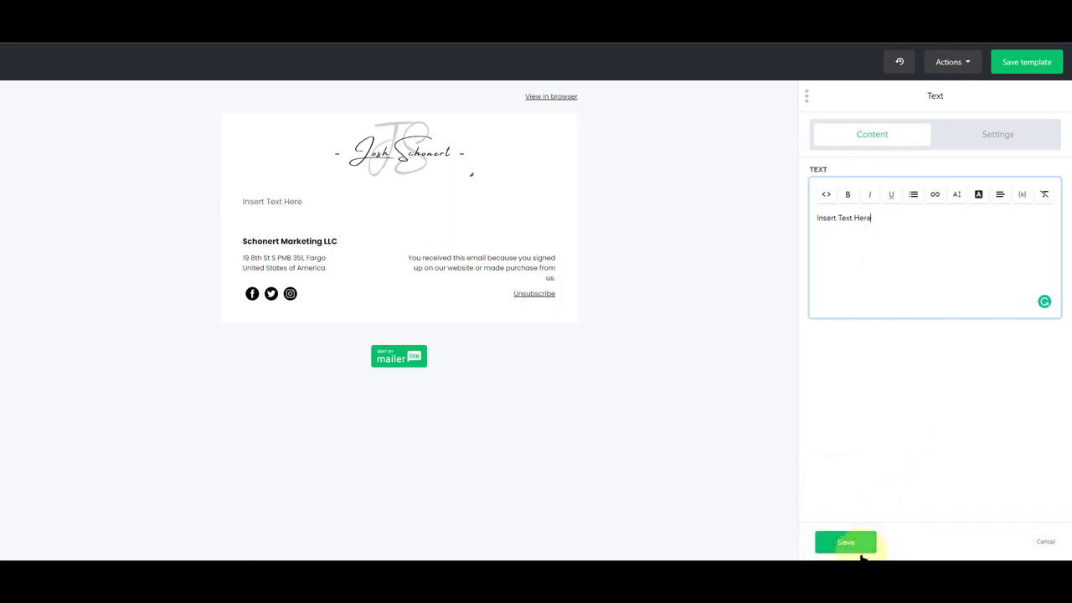
left_click(862, 543)
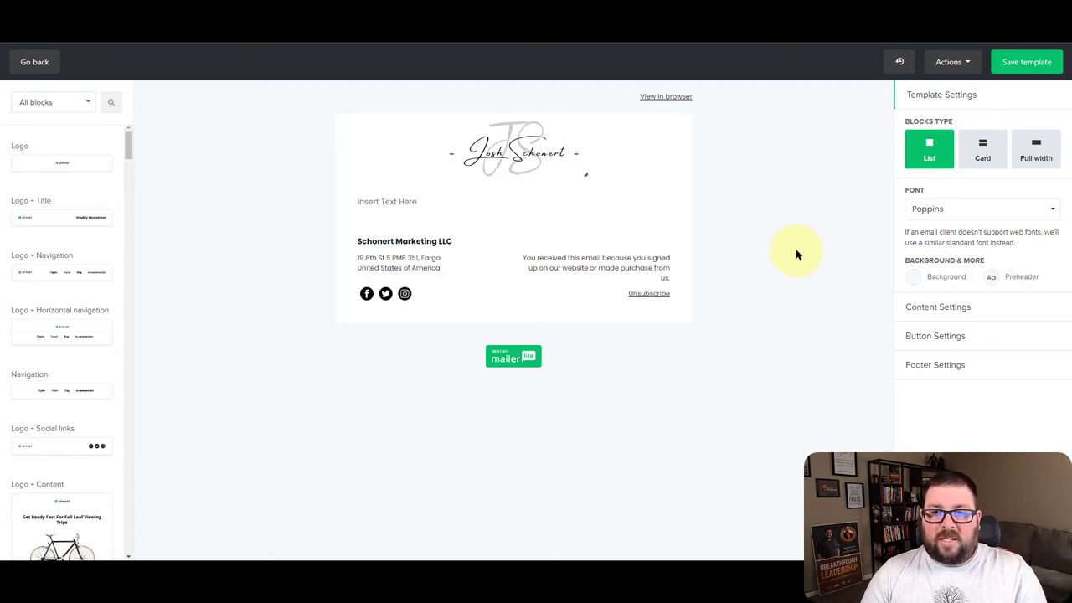
Save the Simple template and exit to My templates
left_click(1027, 67)
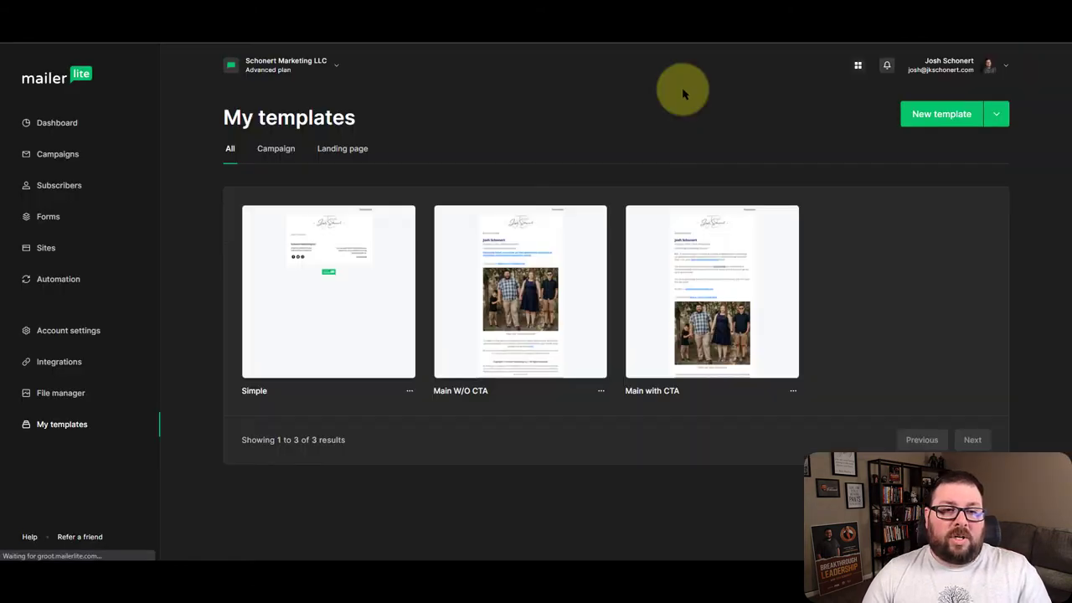
mouse_move(343, 341)
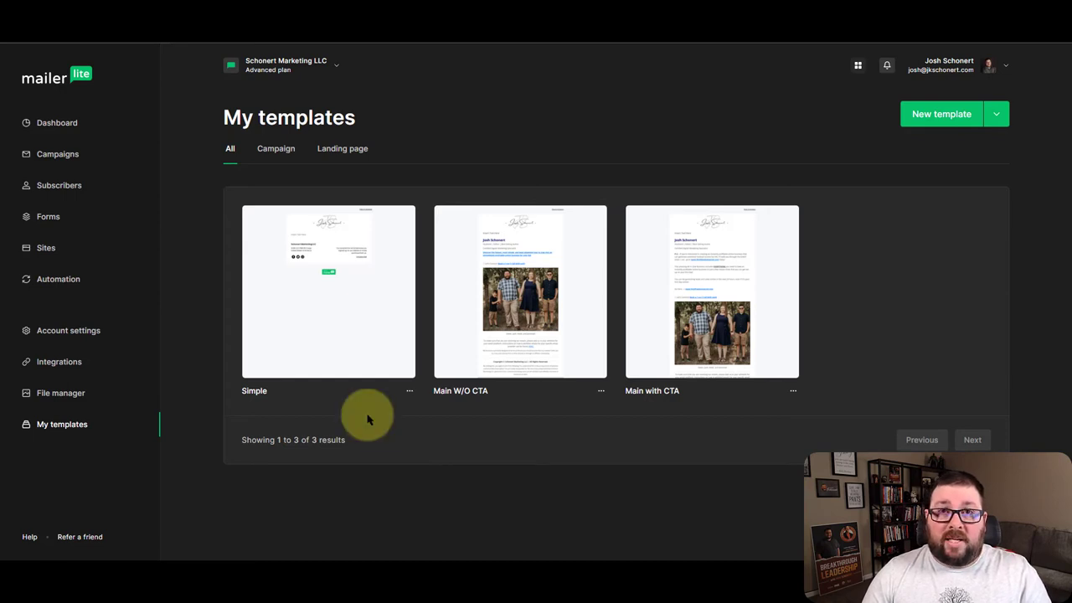
Duplicate the Simple template and rename the copy 'Simple w/Signature'
left_click(410, 390)
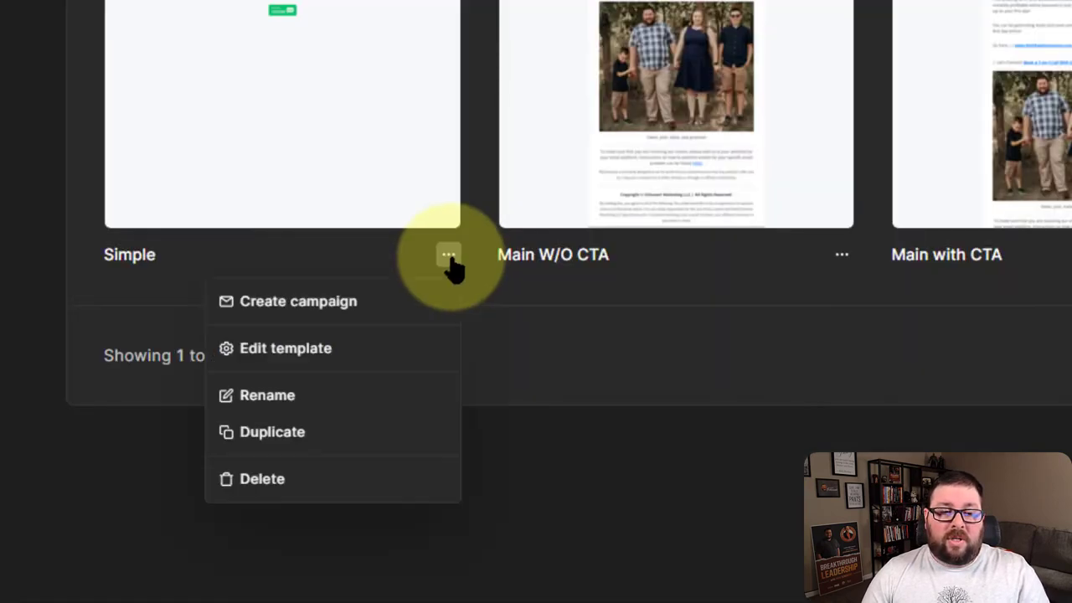
left_click(295, 433)
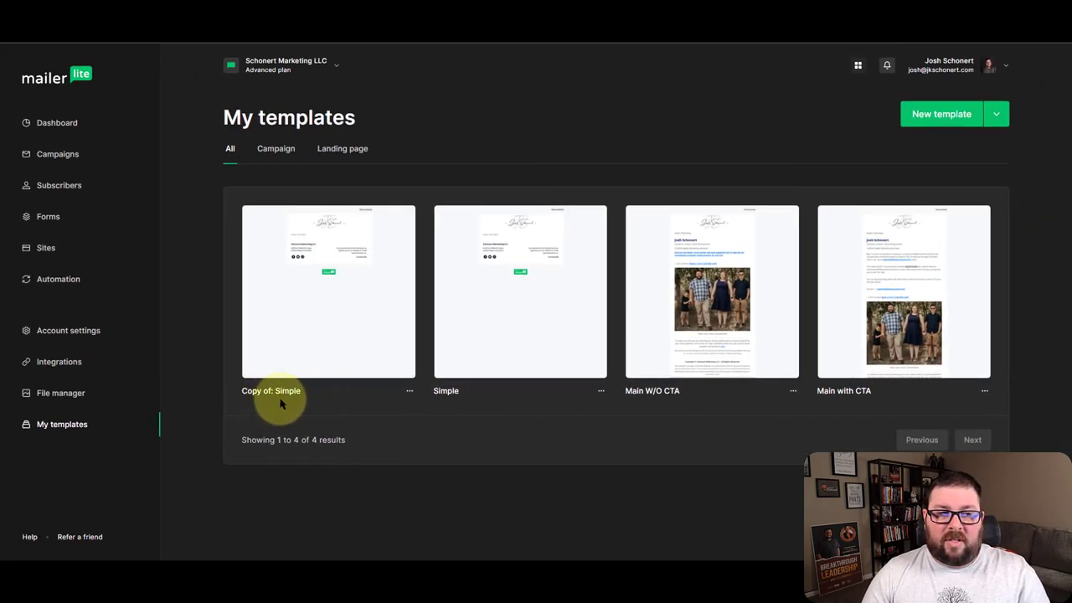
left_click(410, 392)
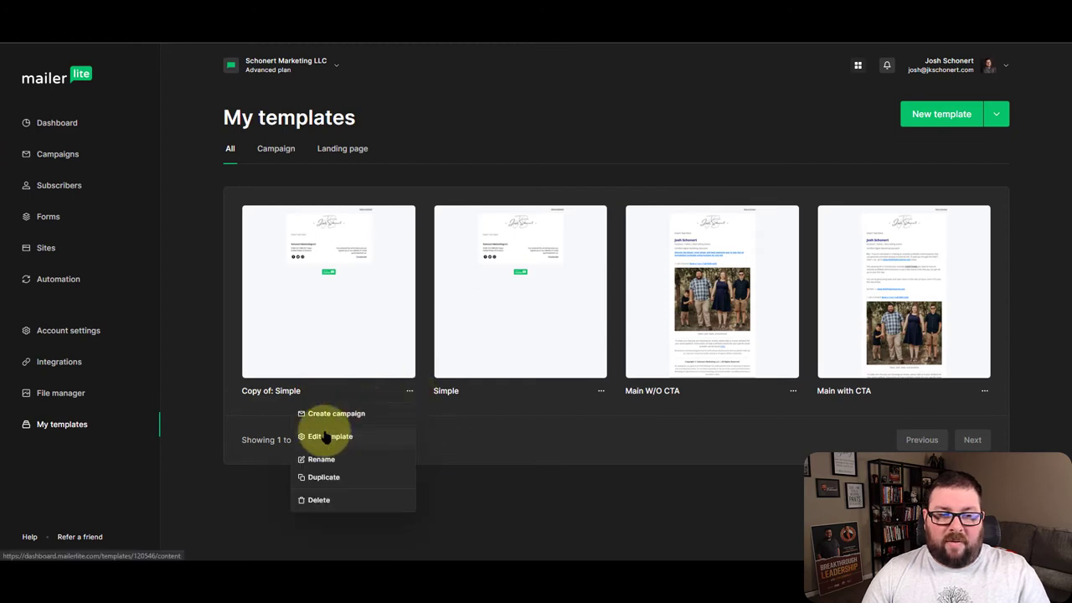
left_click(347, 455)
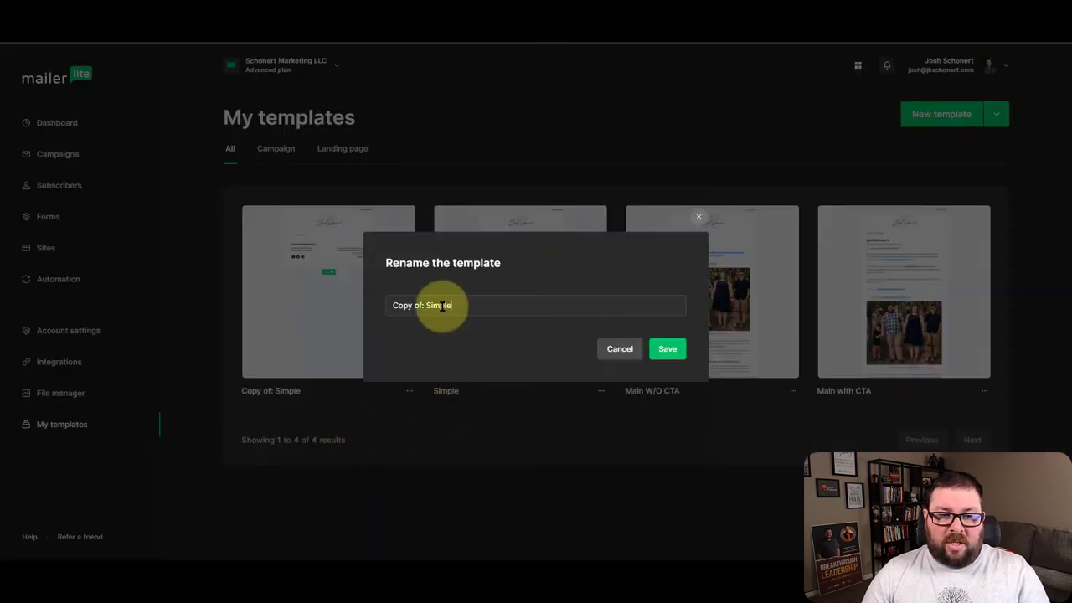
type("Simple w/Signa")
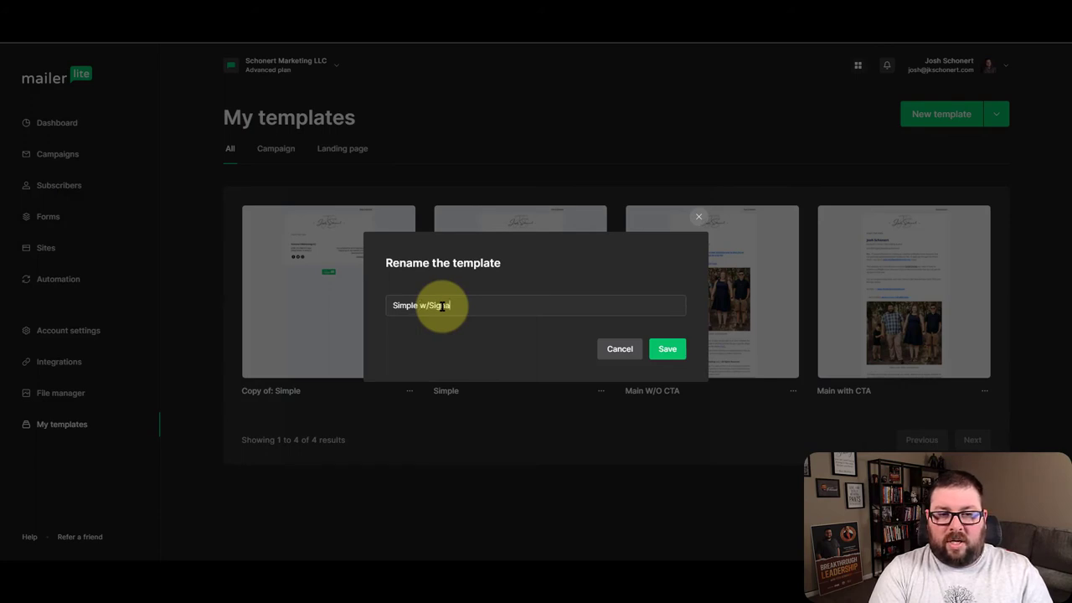
type("ture")
left_click(668, 348)
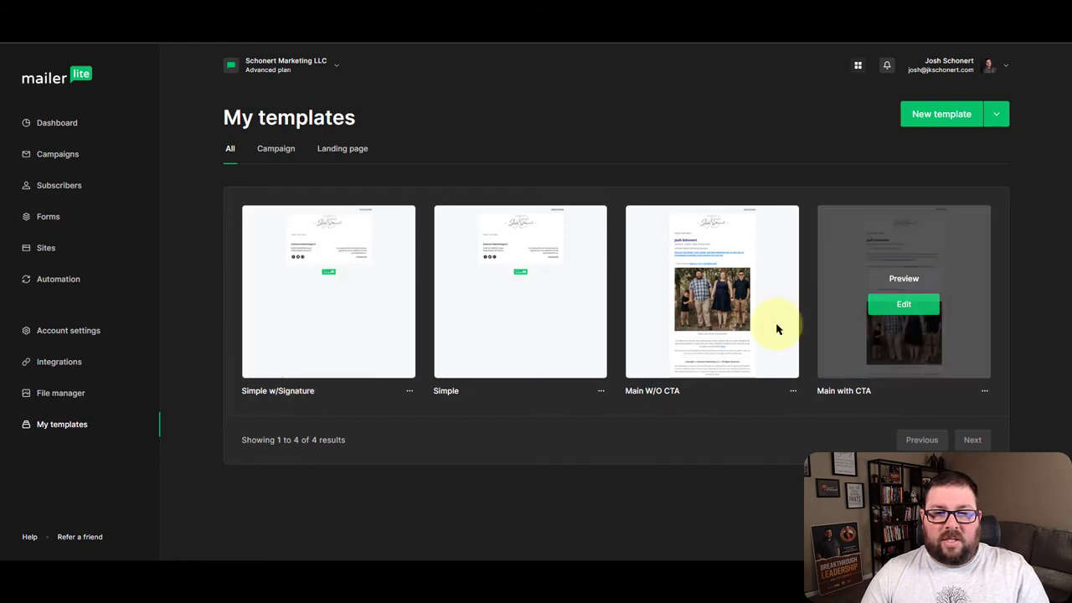
Open Simple w/Signature in the drag-and-drop editor
mouse_move(785, 279)
mouse_move(263, 303)
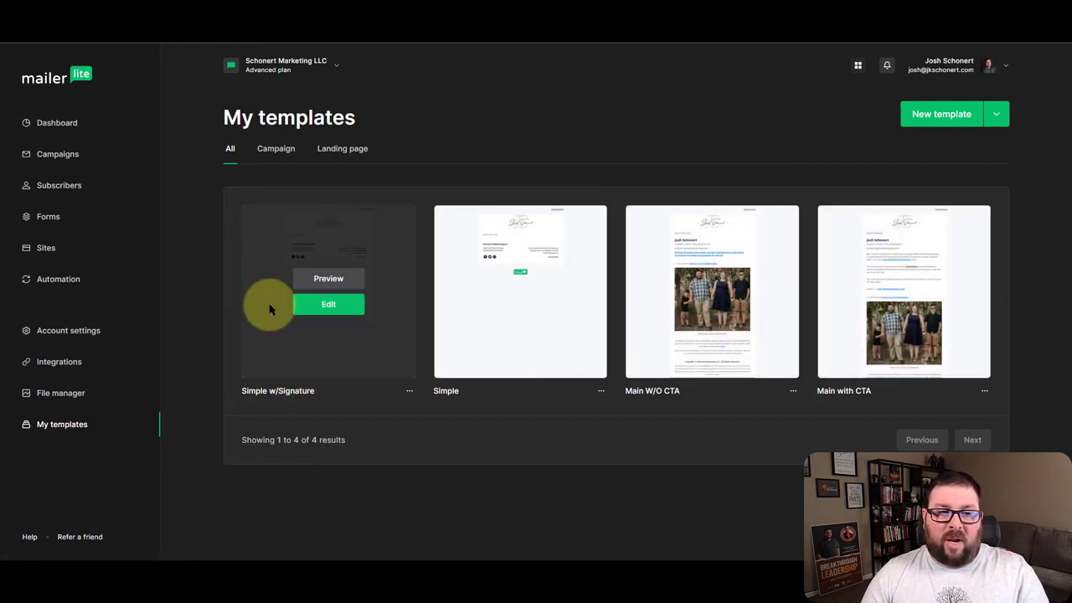
left_click(333, 306)
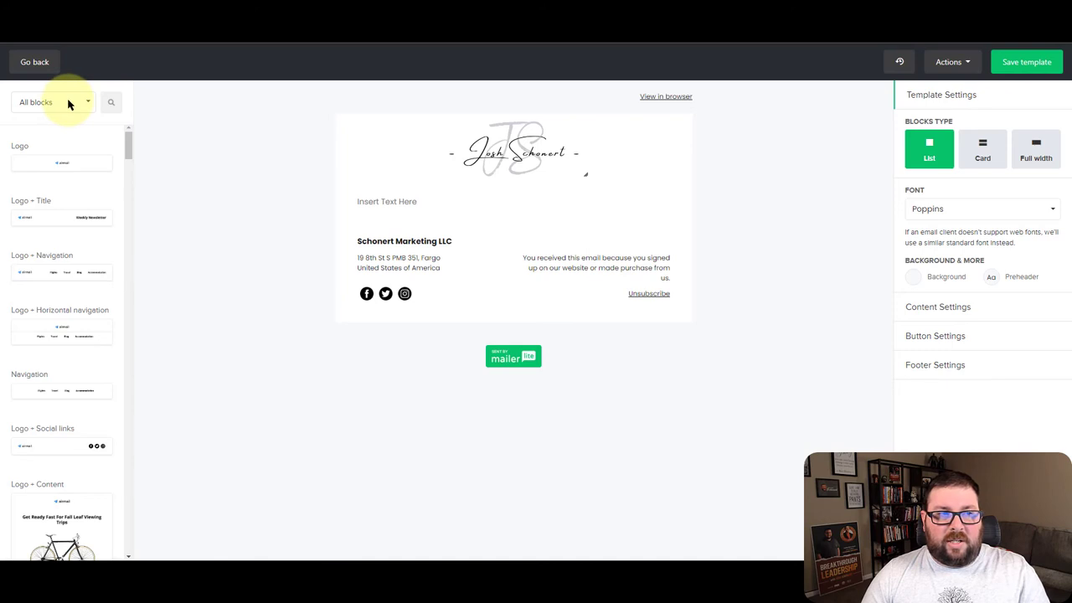
Add a Content Text block below 'Insert Text Here' and open it for editing
left_click(69, 102)
left_click(84, 159)
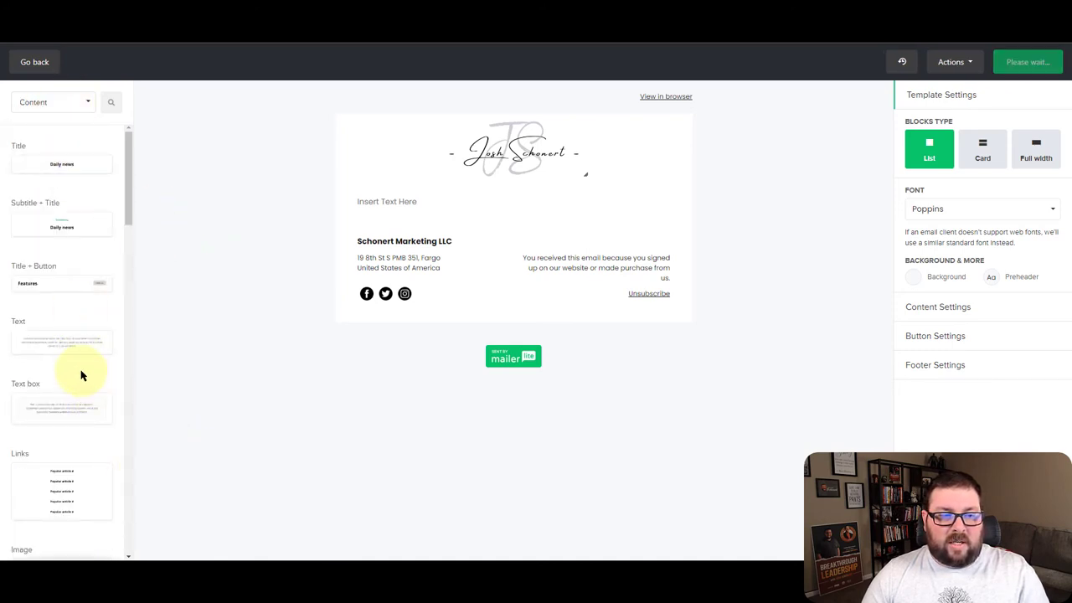
left_click_drag(50, 349, 431, 239)
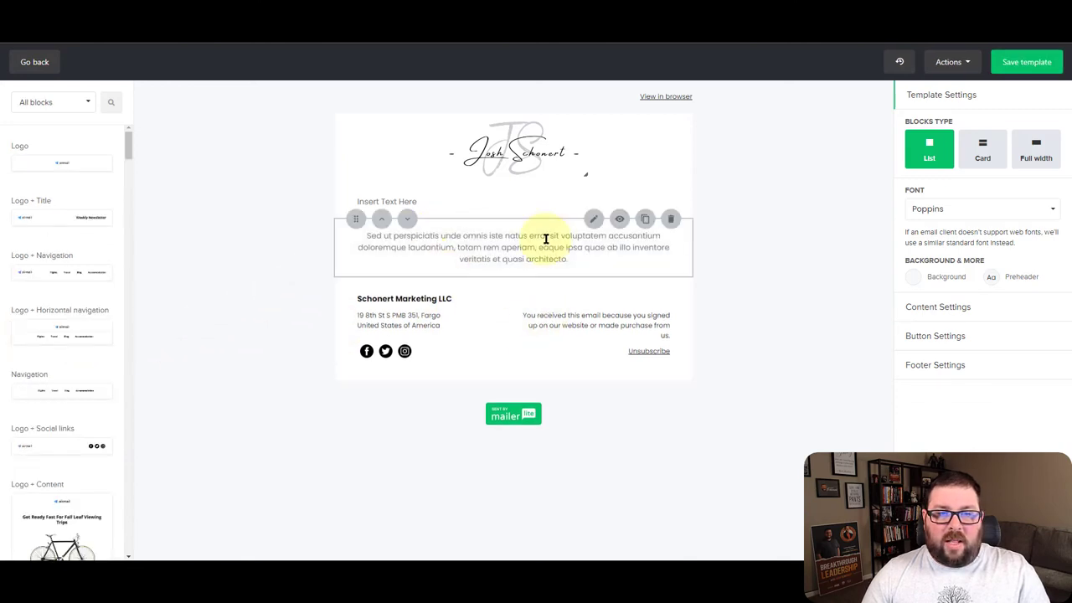
left_click(546, 240)
Left-align the second text block and replace its text with the sender's full name
left_click(956, 232)
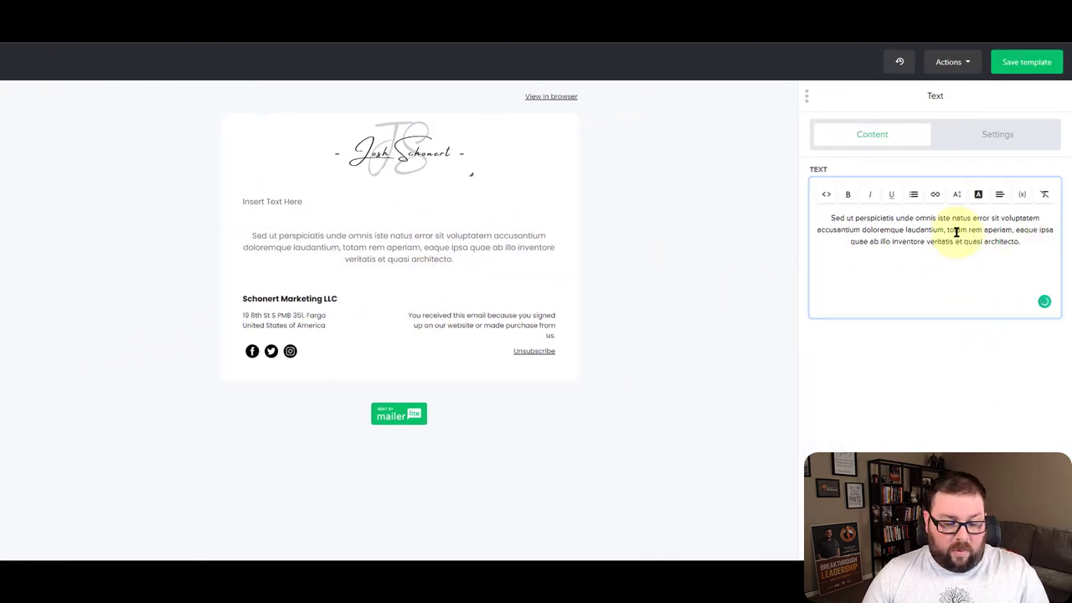
key("ctrl+a")
left_click(1000, 196)
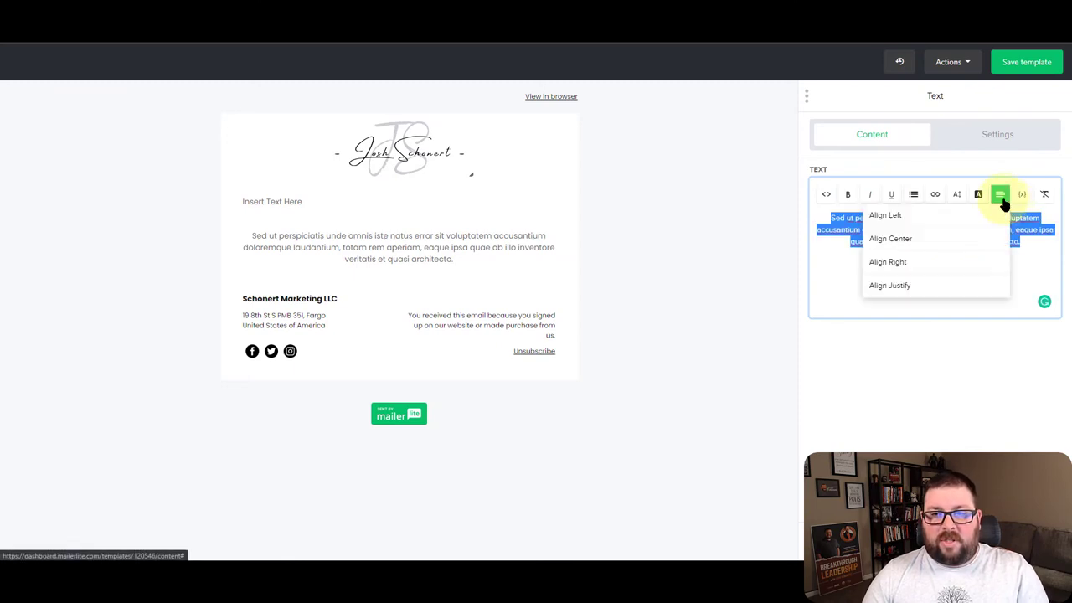
left_click(933, 216)
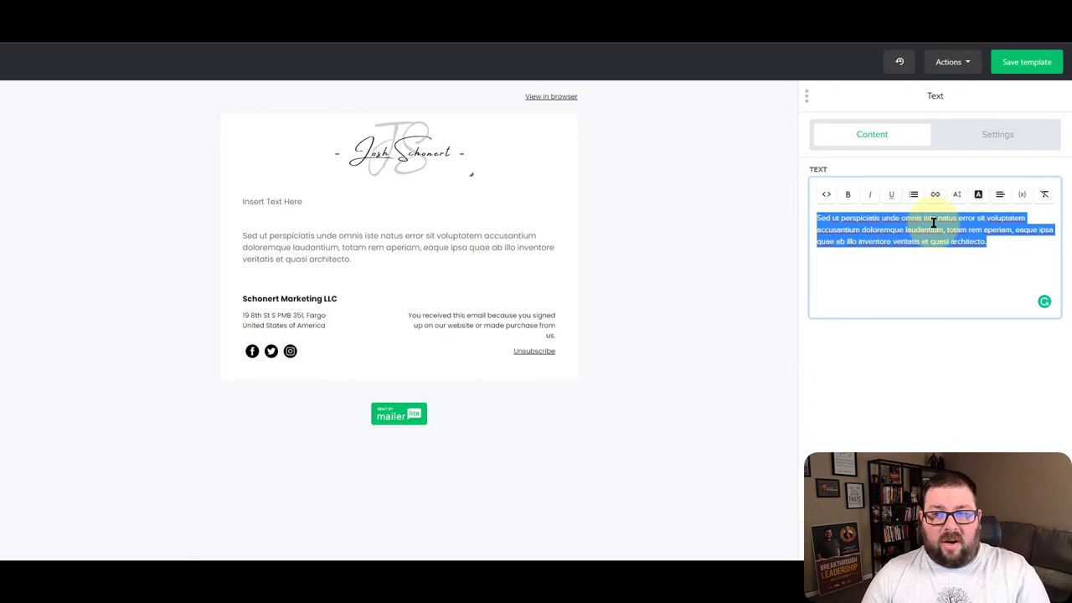
type("Jo")
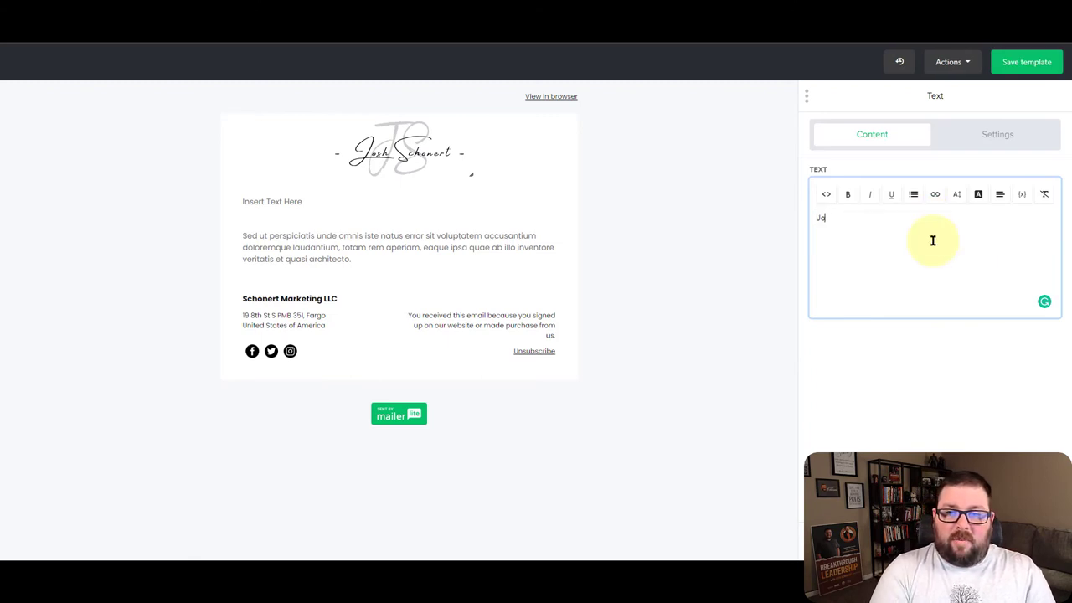
type("sh Schonert")
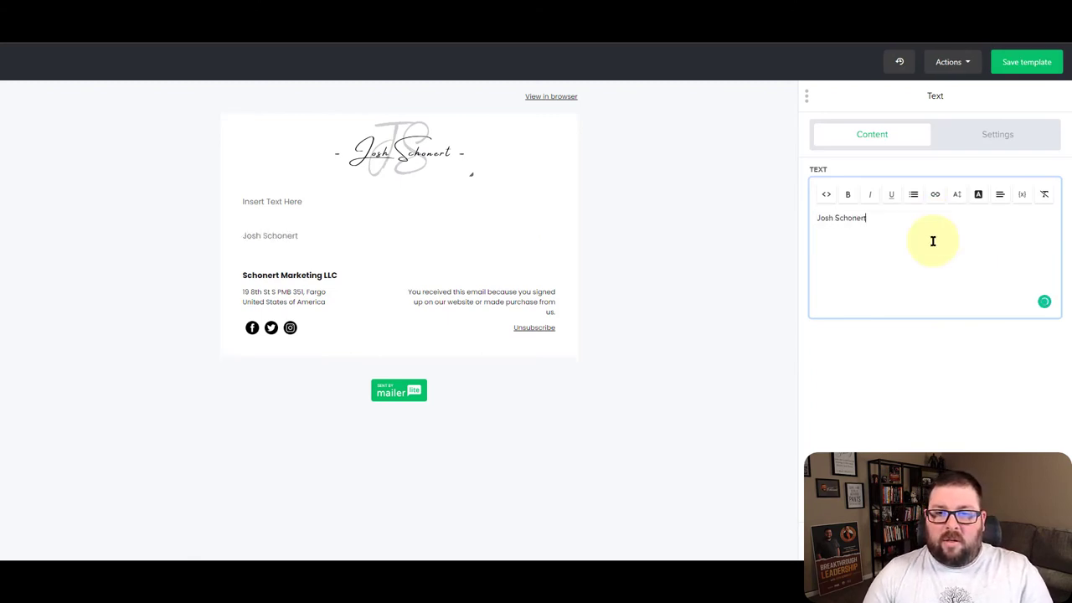
left_click(902, 313)
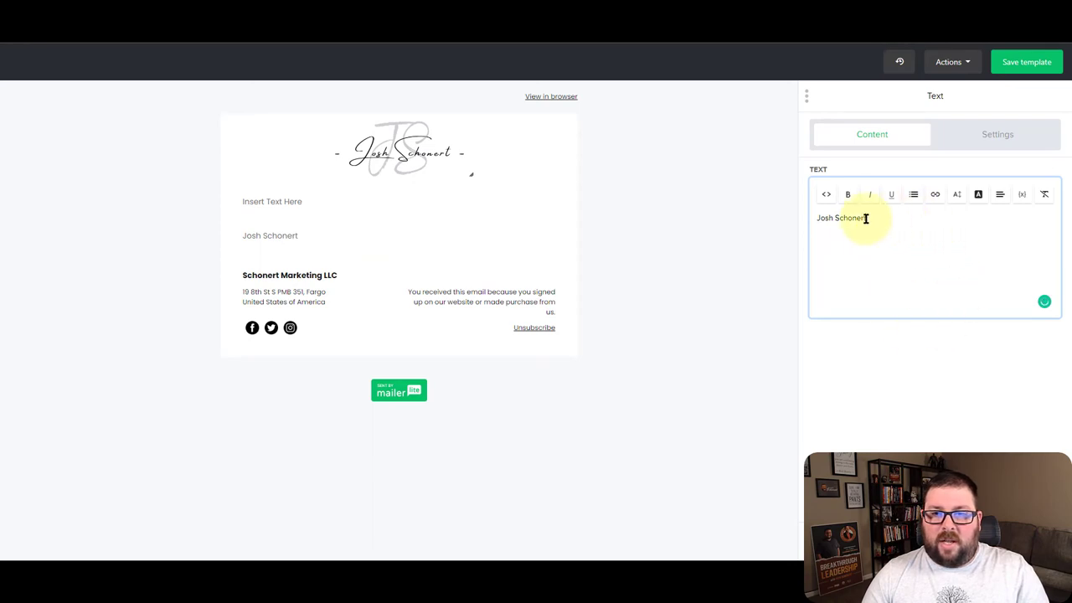
Style the name line 20px, bold and dark navy, then start a new line below it
triple_click(834, 218)
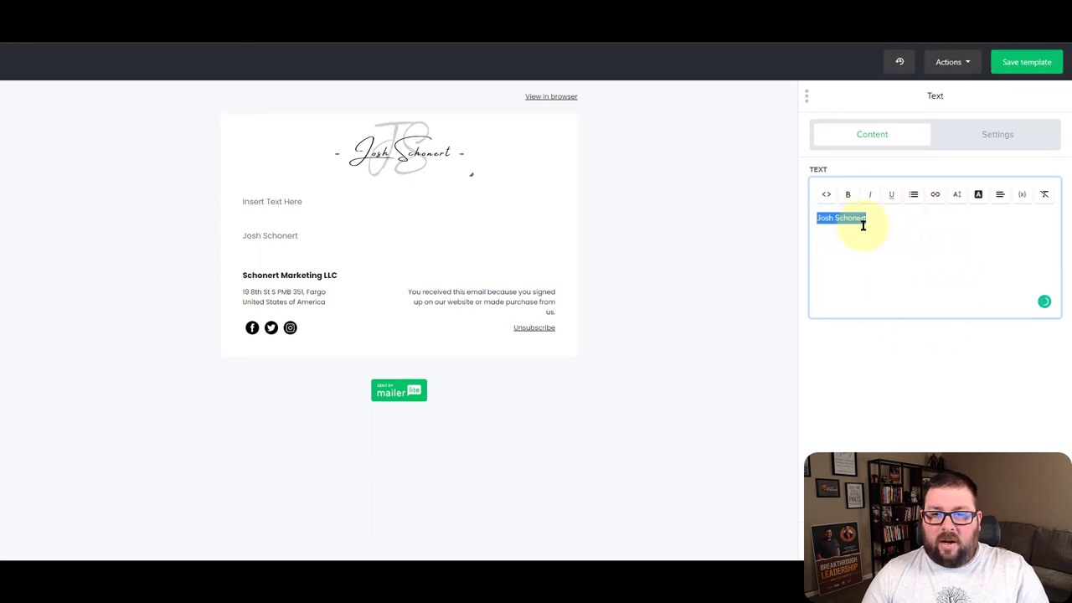
left_click(959, 205)
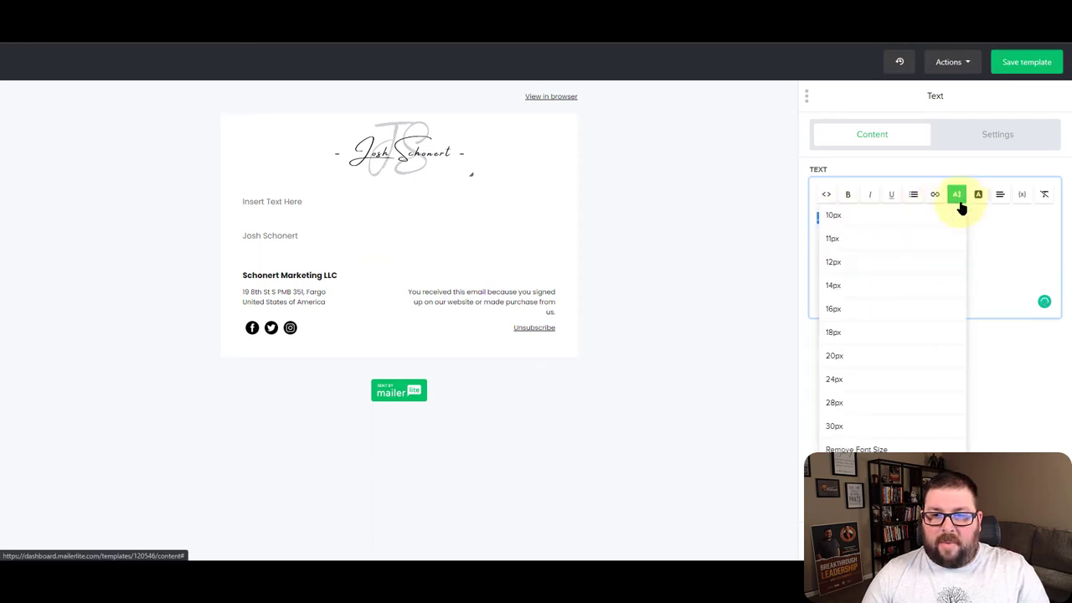
left_click(885, 362)
left_click(848, 194)
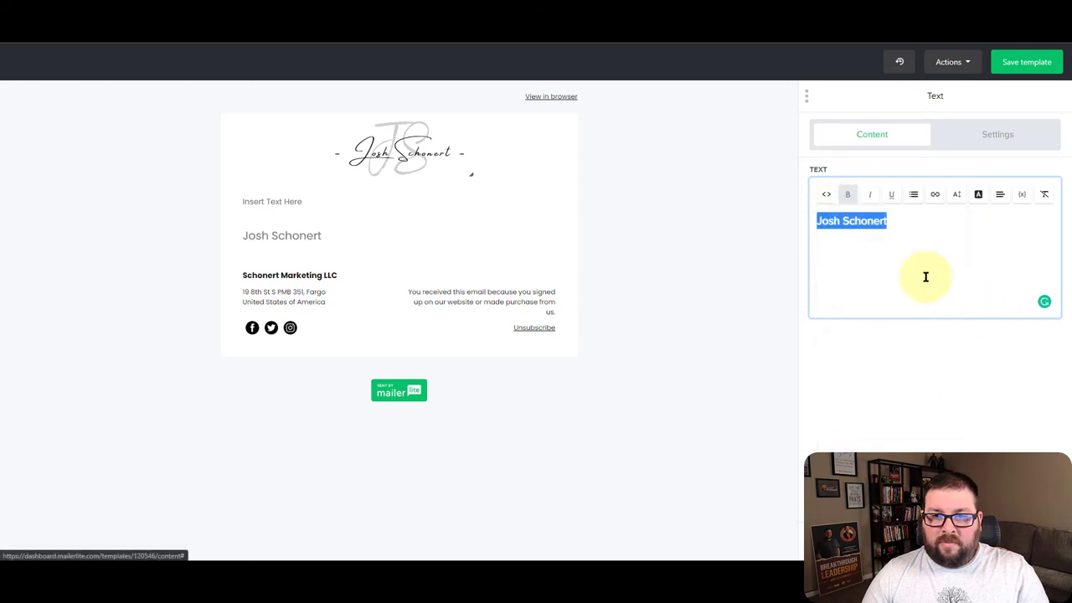
left_click(980, 201)
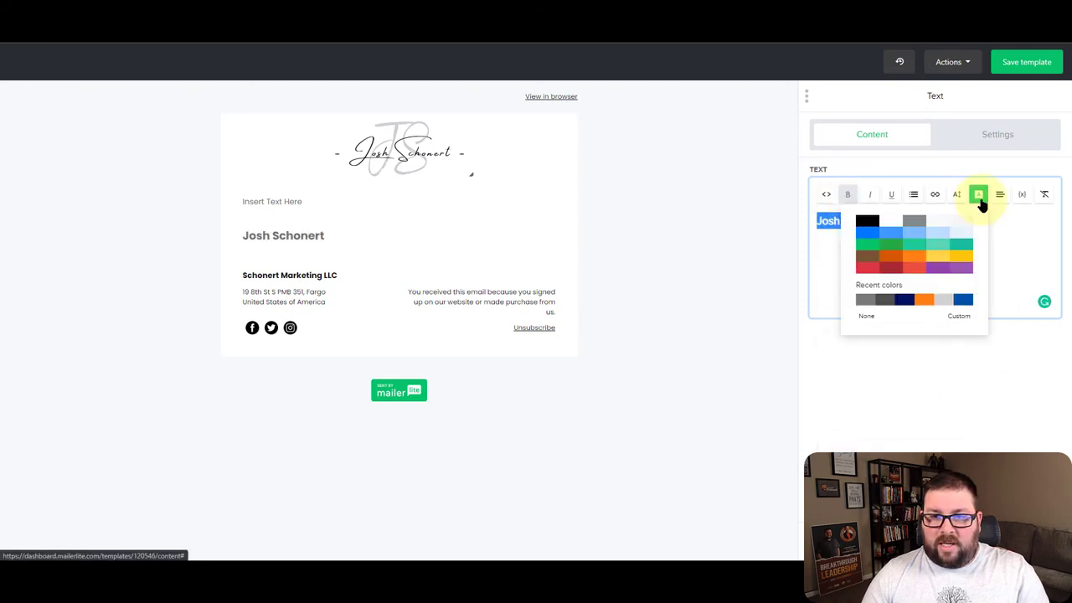
left_click(907, 302)
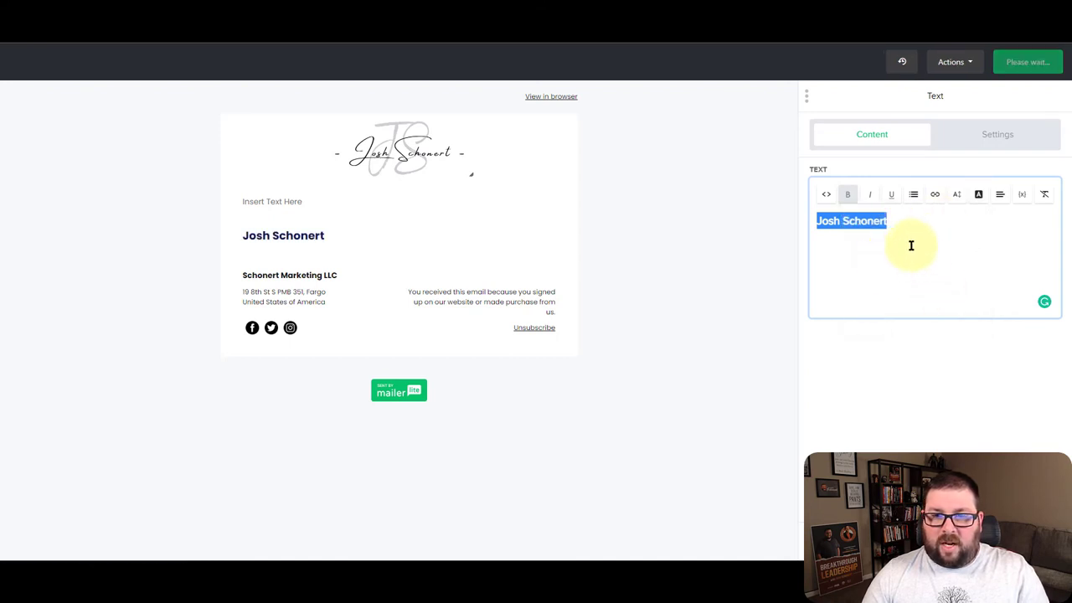
left_click(950, 223)
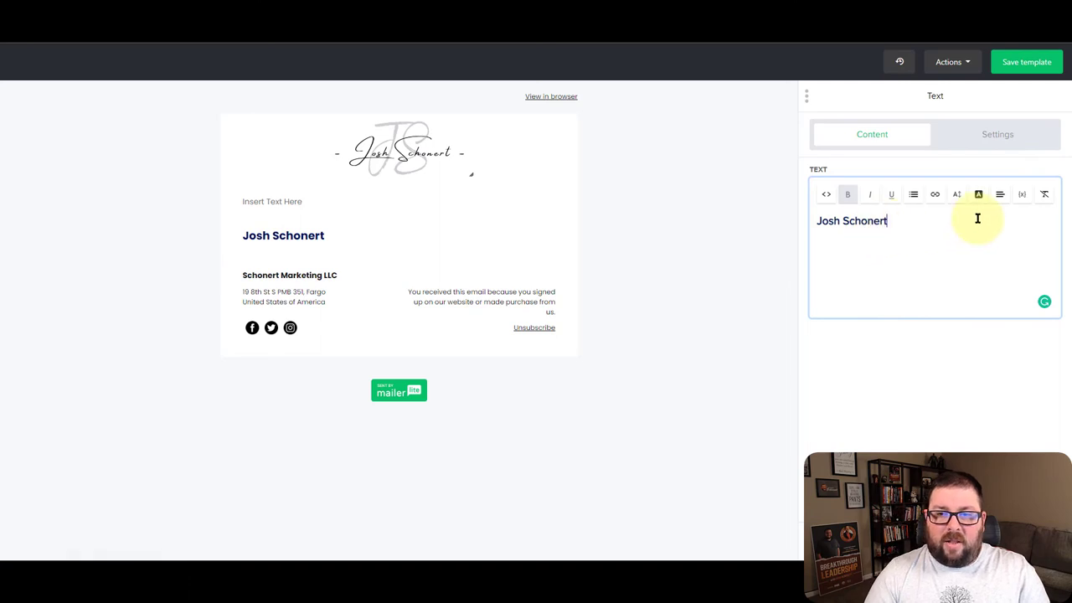
key("Return")
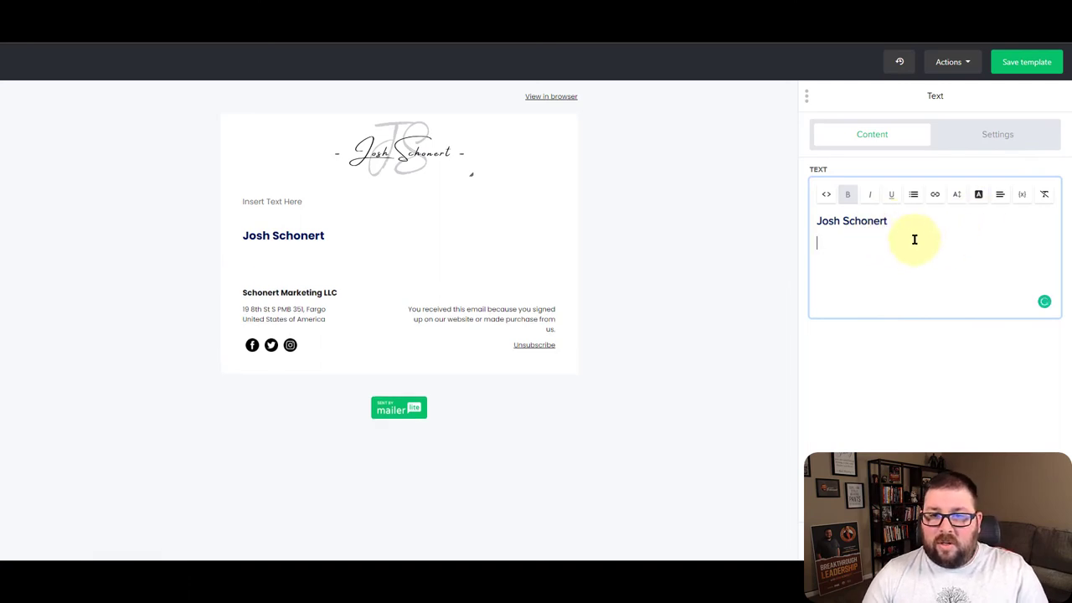
Set the new line to 16px and type the tagline 'Husband | Father | Best-Selling Author'
left_click(957, 198)
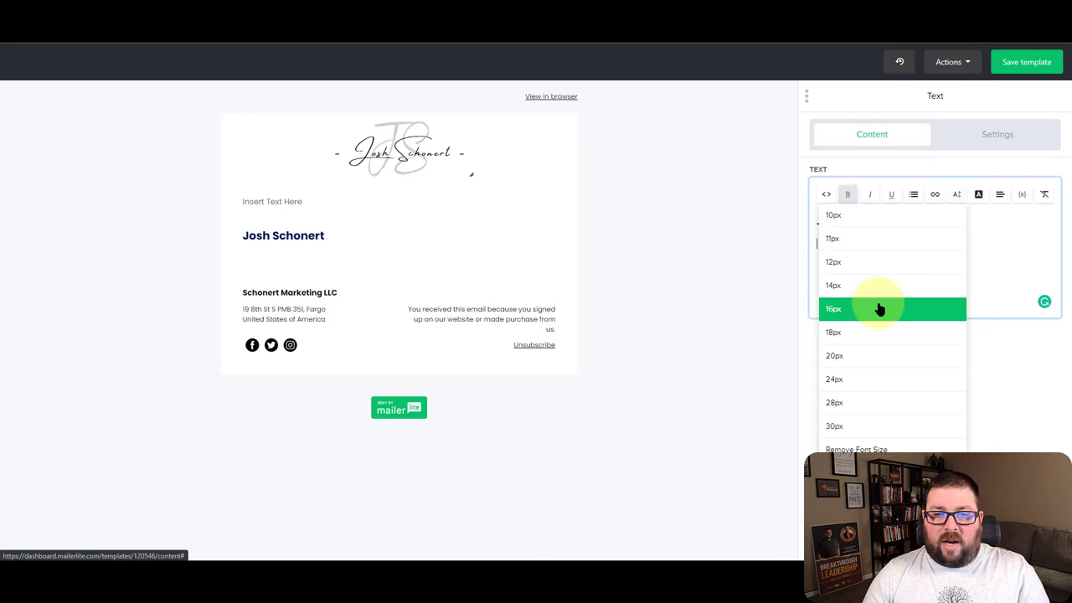
left_click(878, 307)
left_click(854, 247)
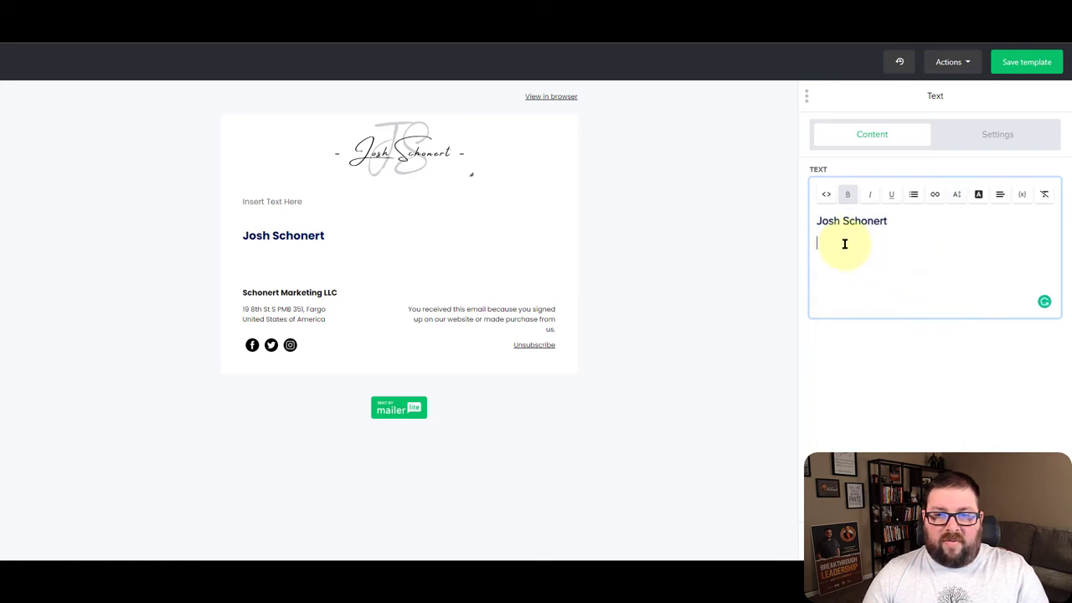
left_click(954, 197)
left_click(842, 309)
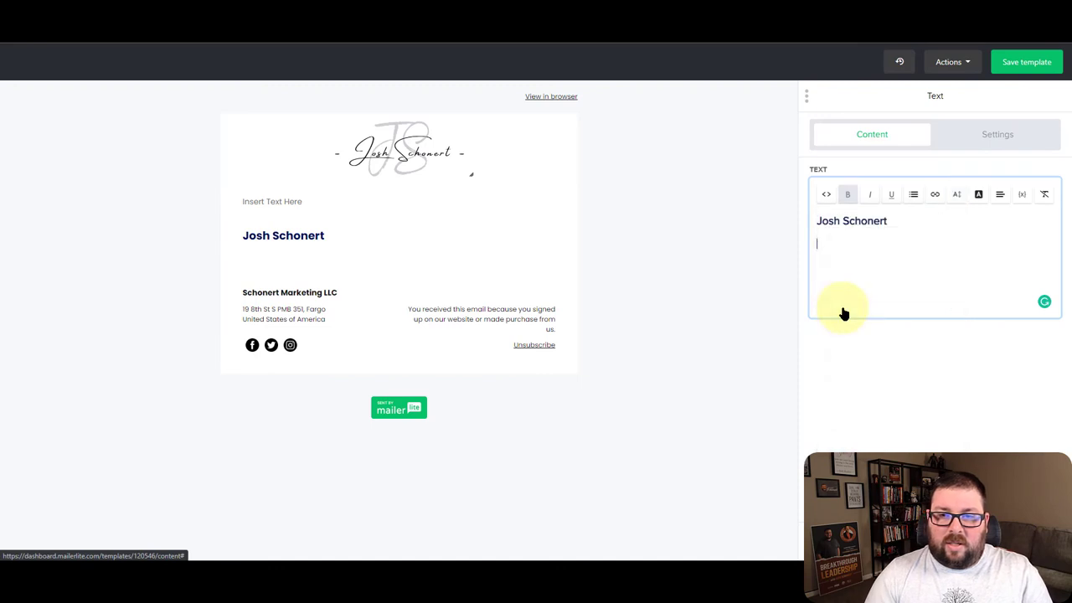
type("Husband | Father | Best-Selling Author")
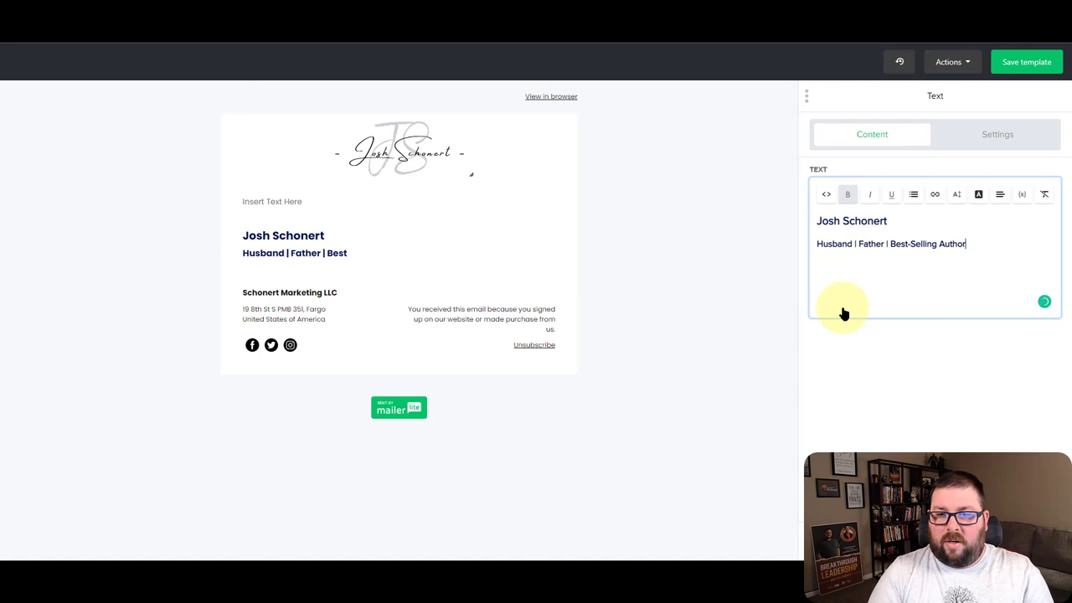
Remove bold from the tagline so it appears in regular weight
triple_click(885, 243)
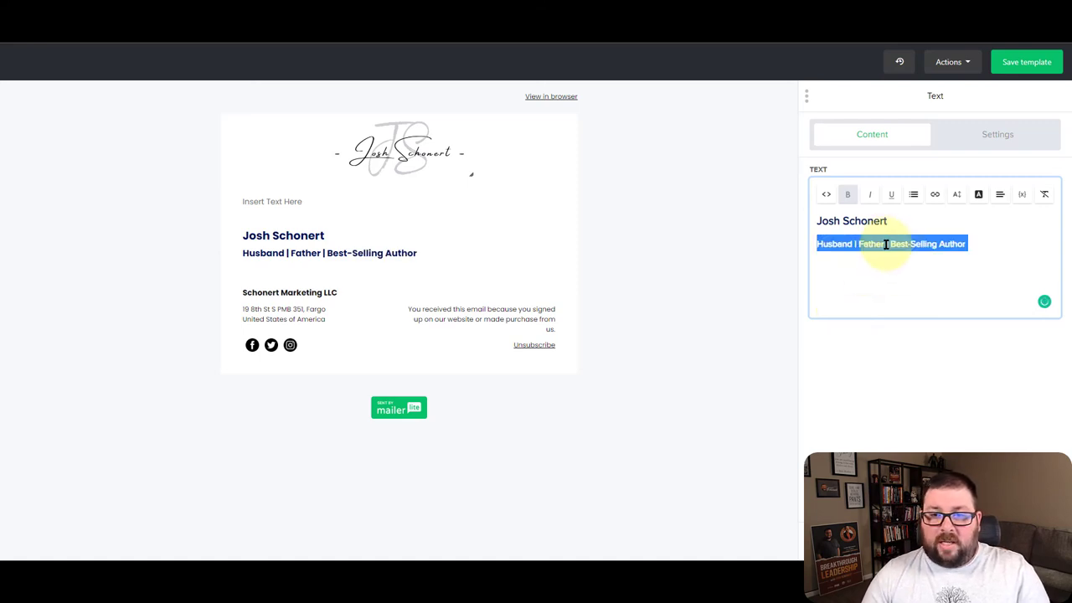
left_click(847, 193)
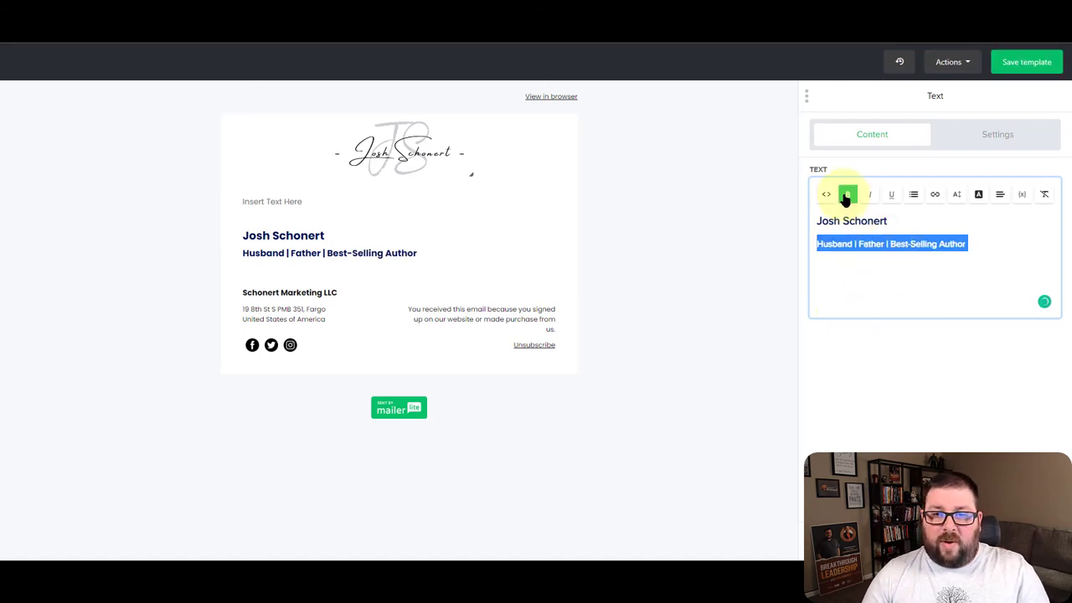
left_click(888, 278)
triple_click(908, 243)
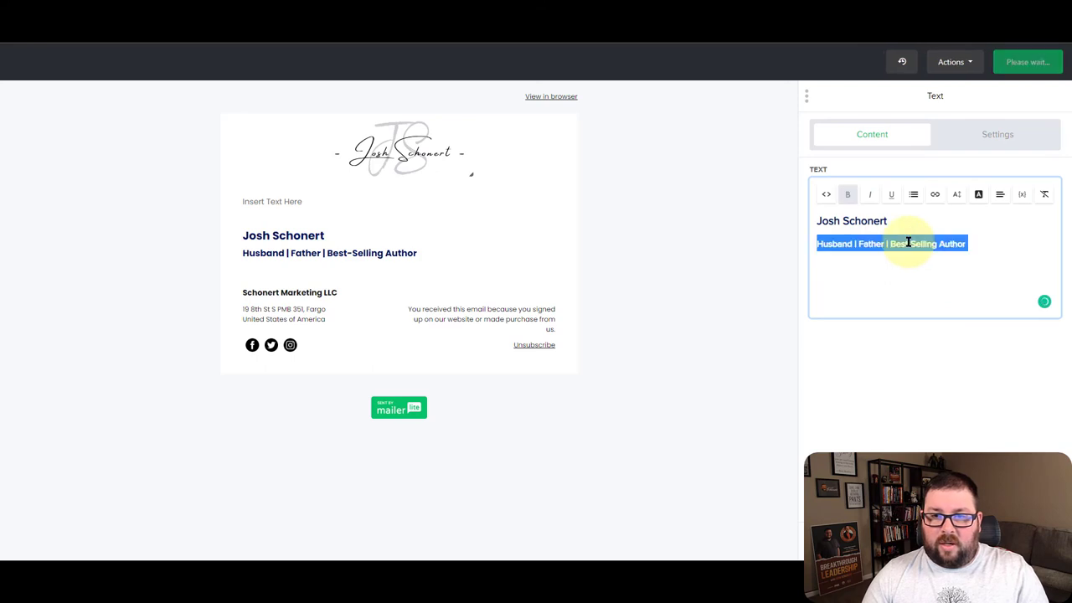
key("ctrl+b")
left_click(904, 251)
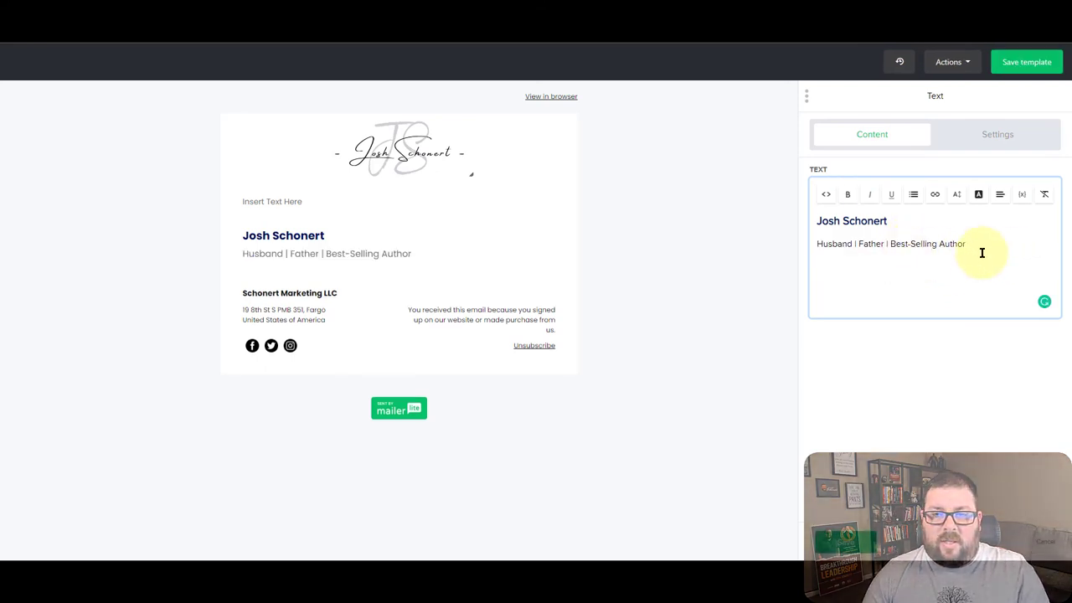
Finish the text block and save the Simple w/Signature template, returning to My templates
left_click(829, 538)
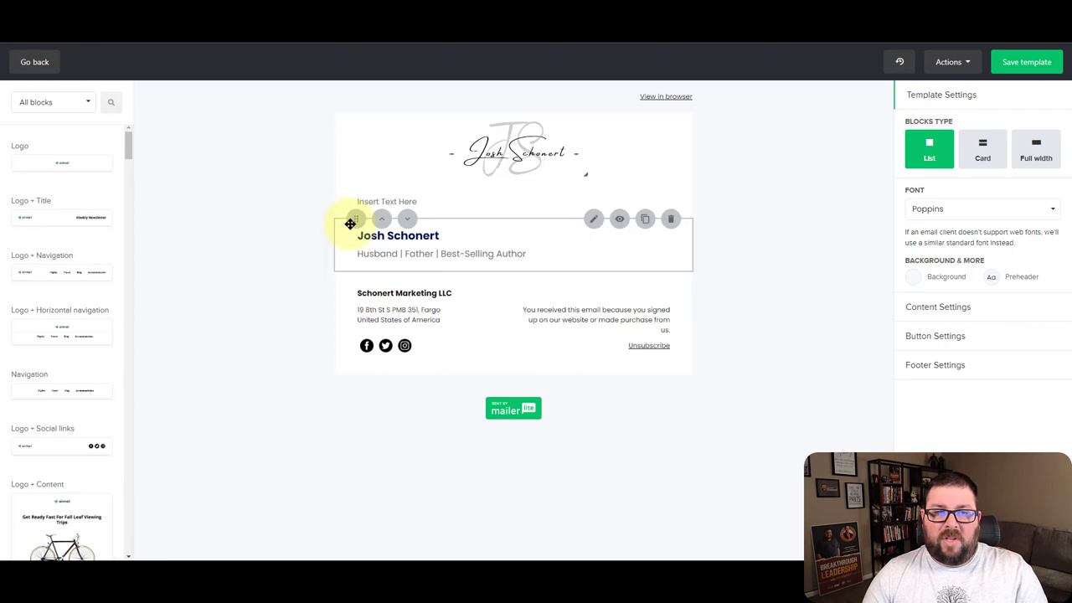
left_click(1010, 75)
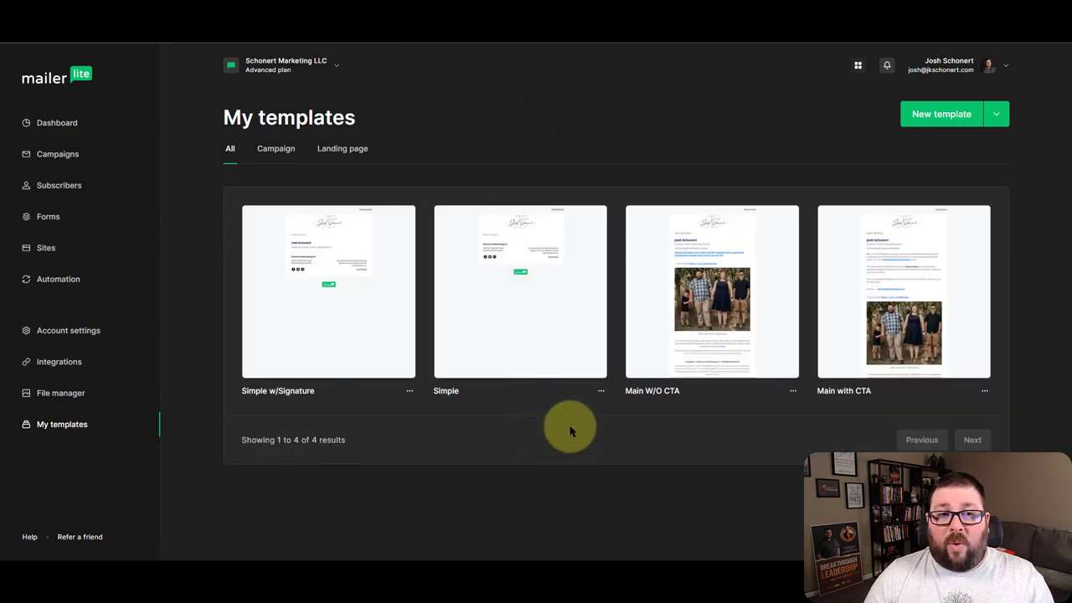
mouse_move(543, 323)
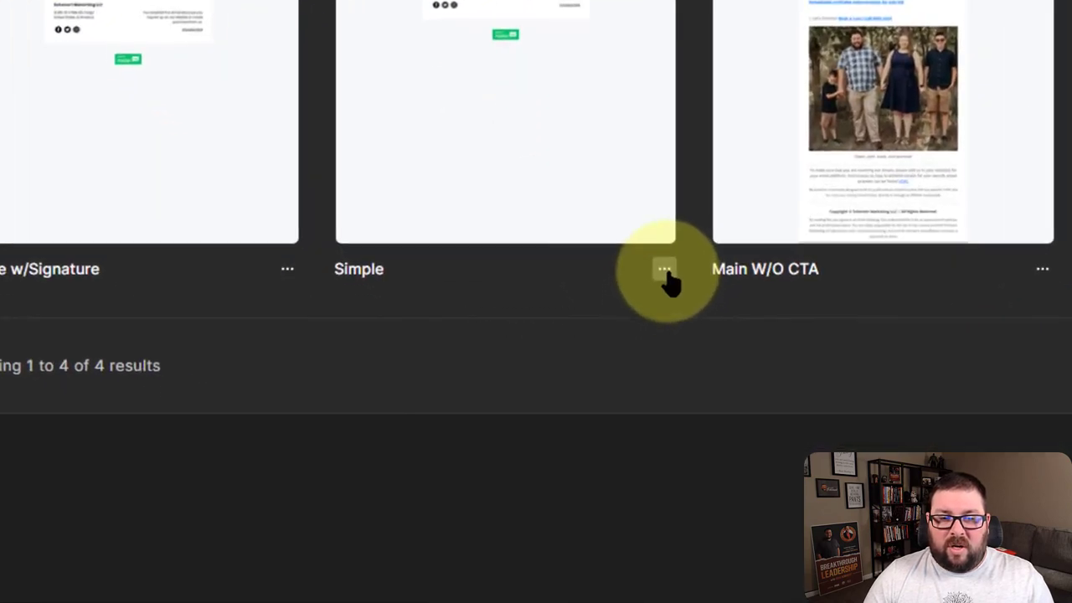
Delete the original Simple template
left_click(600, 390)
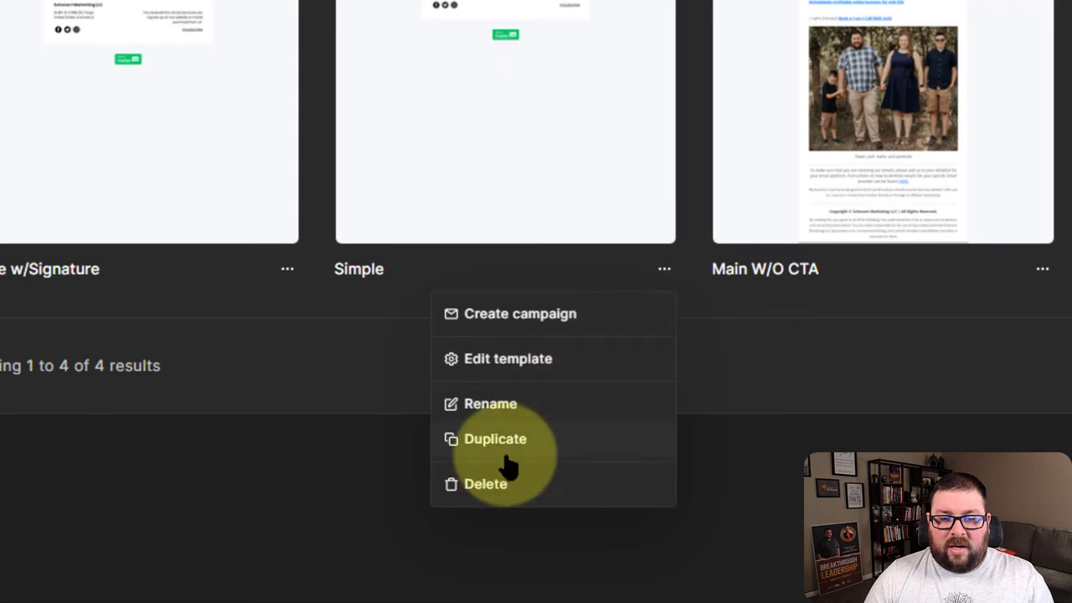
left_click(476, 493)
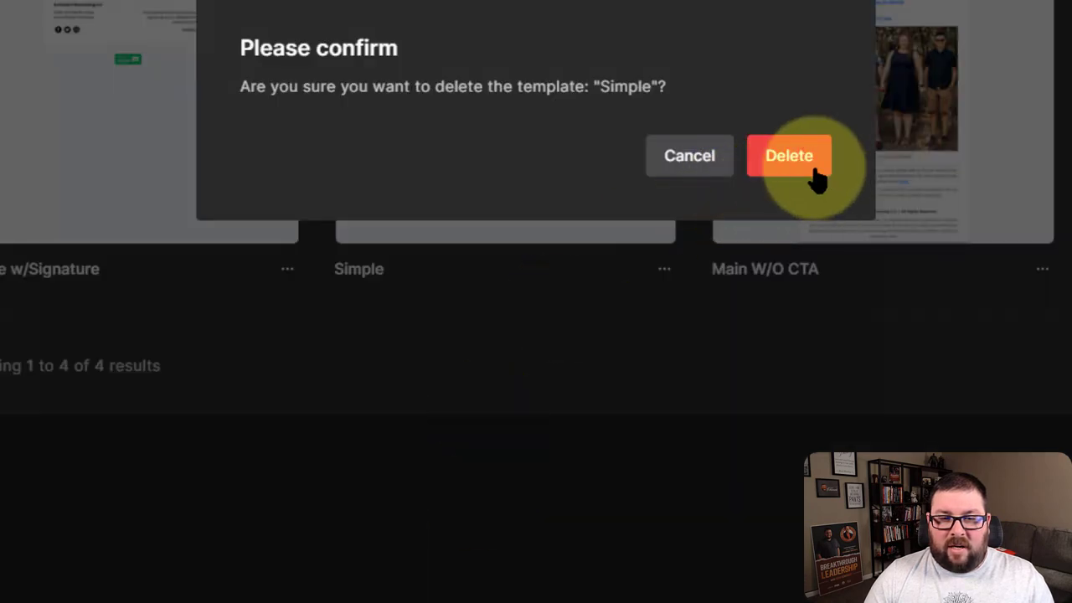
left_click(784, 156)
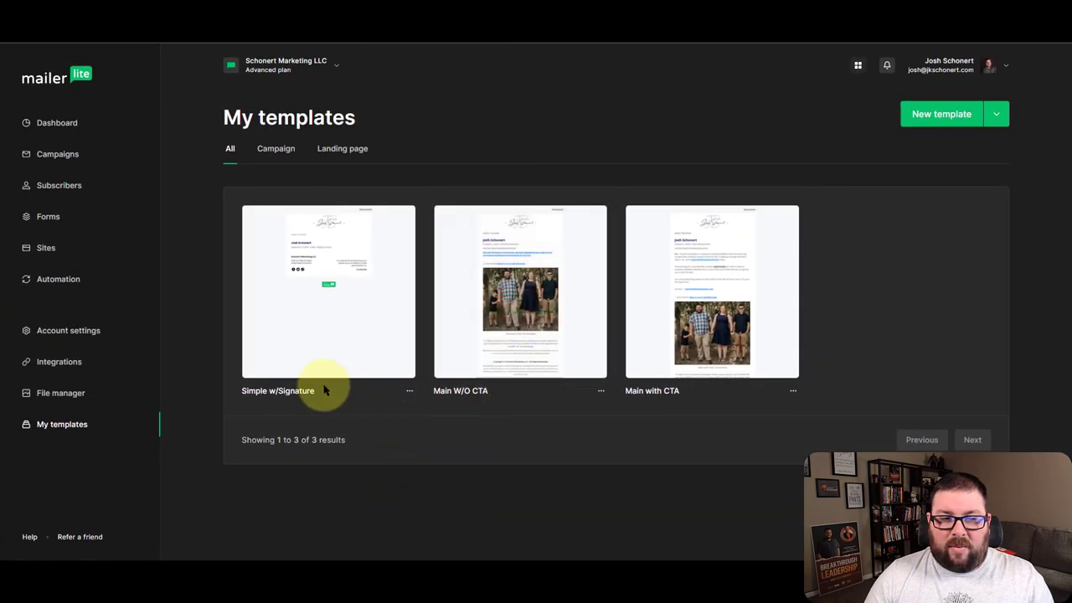
Rename the Simple w/Signature template to 'Simple'
left_click(408, 392)
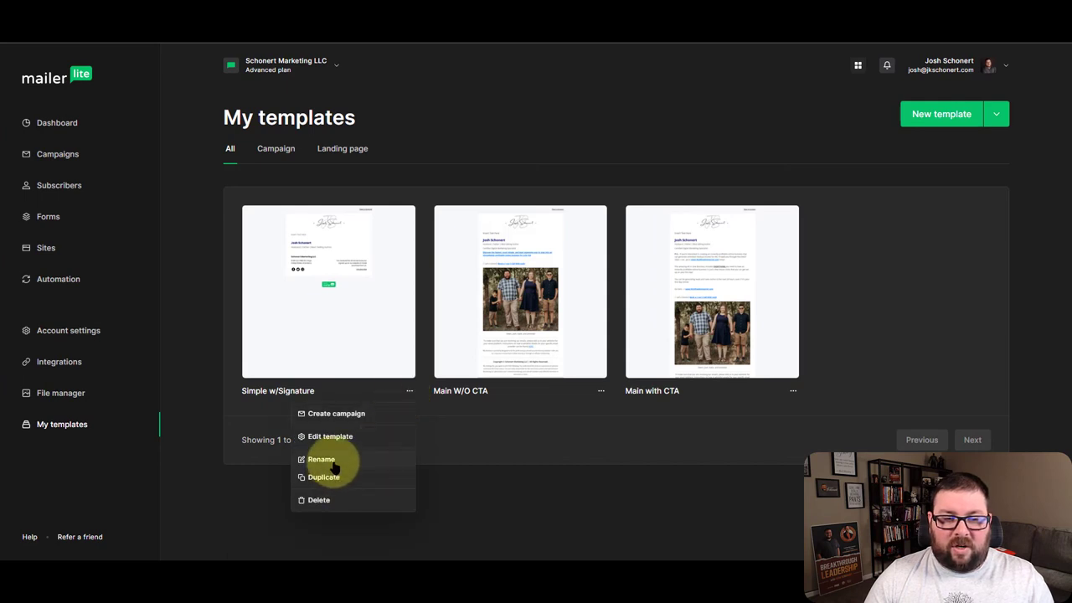
left_click(332, 462)
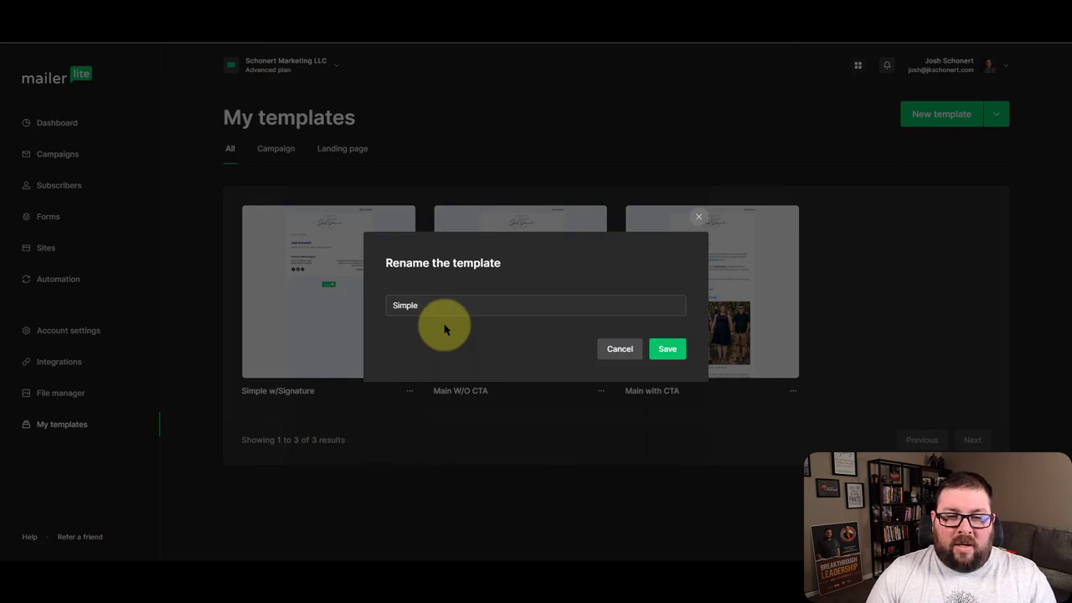
left_click(667, 349)
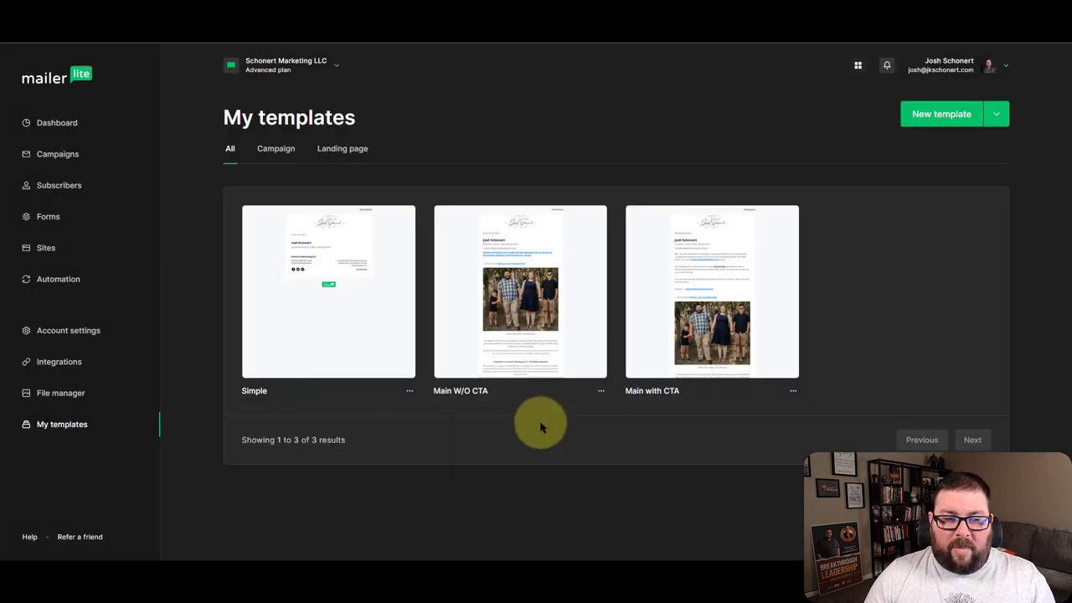